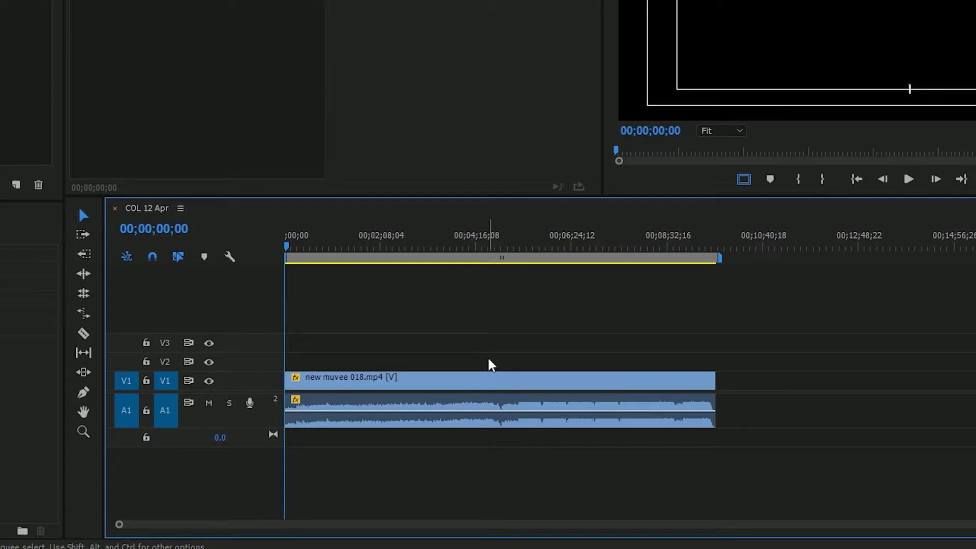
# Step: Open the sequence's export settings with Ctrl+M and keep MPEG2-DVD, then check the COL 12 Apr_1.mpg output location
pyautogui.hotkey('ctrl', 'm')
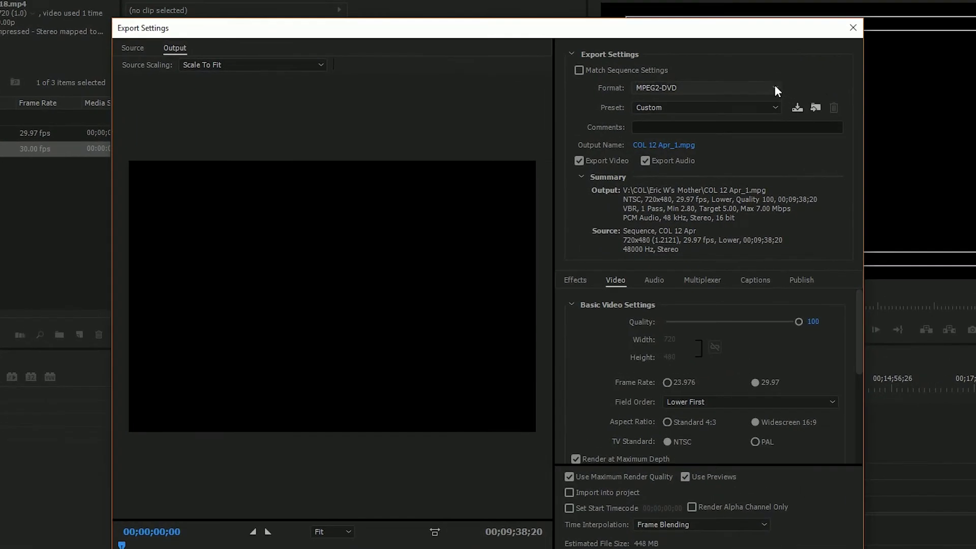
pyautogui.click(775, 87)
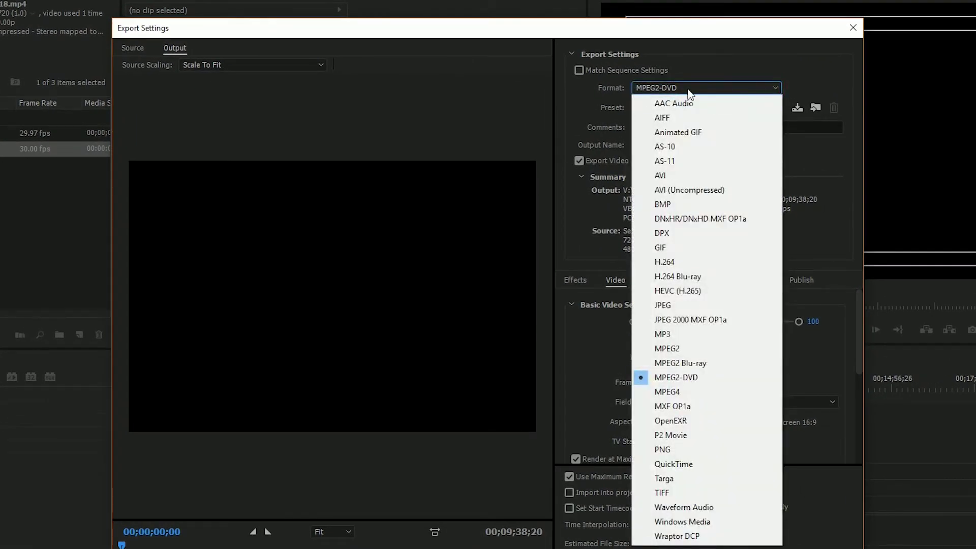
pyautogui.click(691, 382)
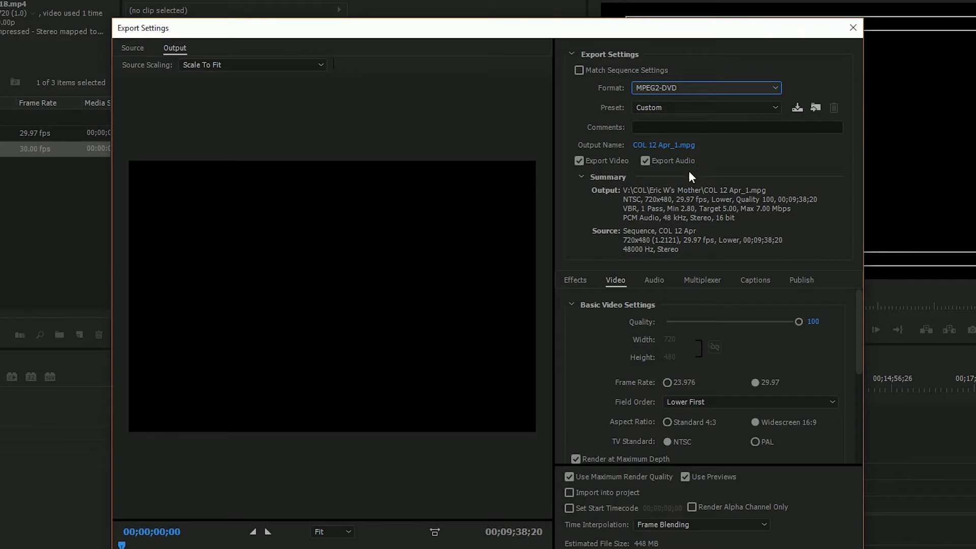
pyautogui.click(660, 147)
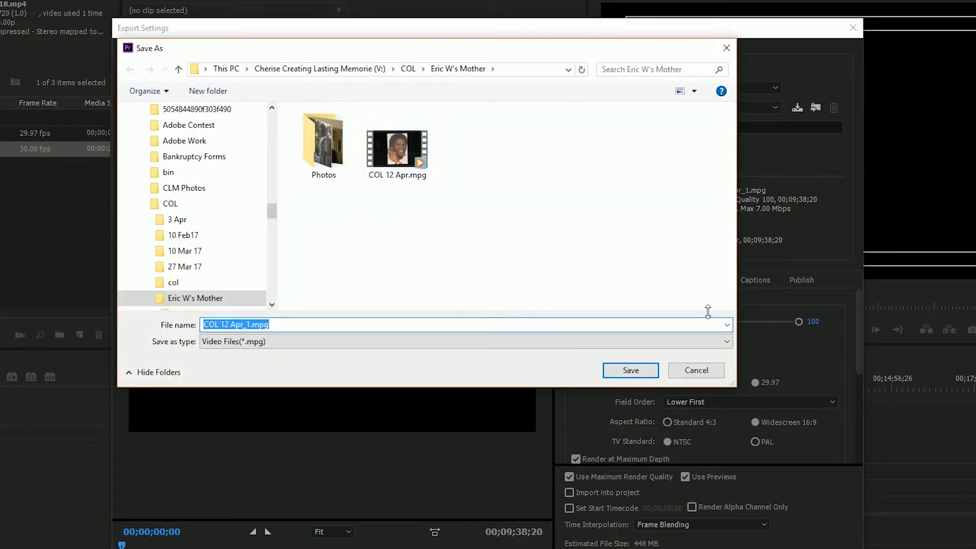
# Step: Cancel Save As and set multiplexing back to DVD so the export stays one combined .mpg
pyautogui.click(710, 371)
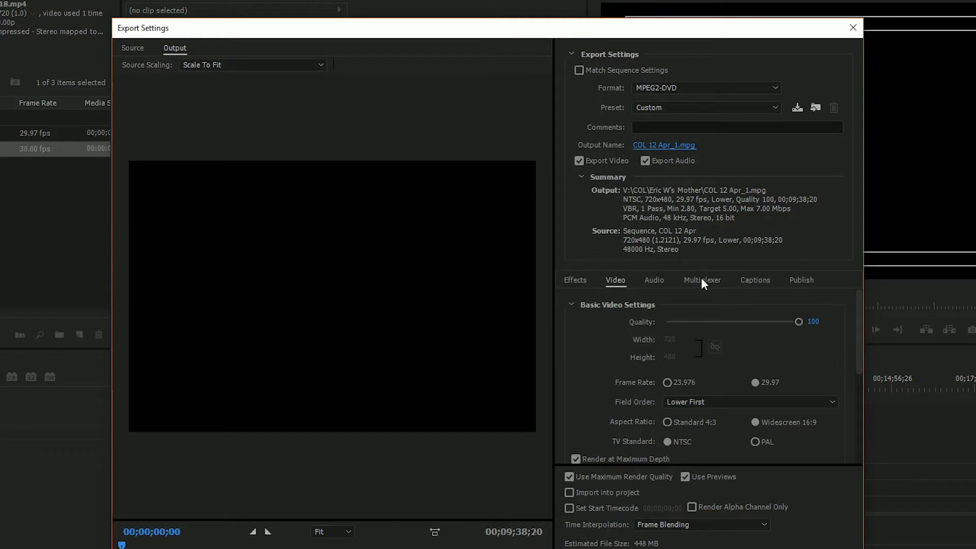
pyautogui.click(700, 278)
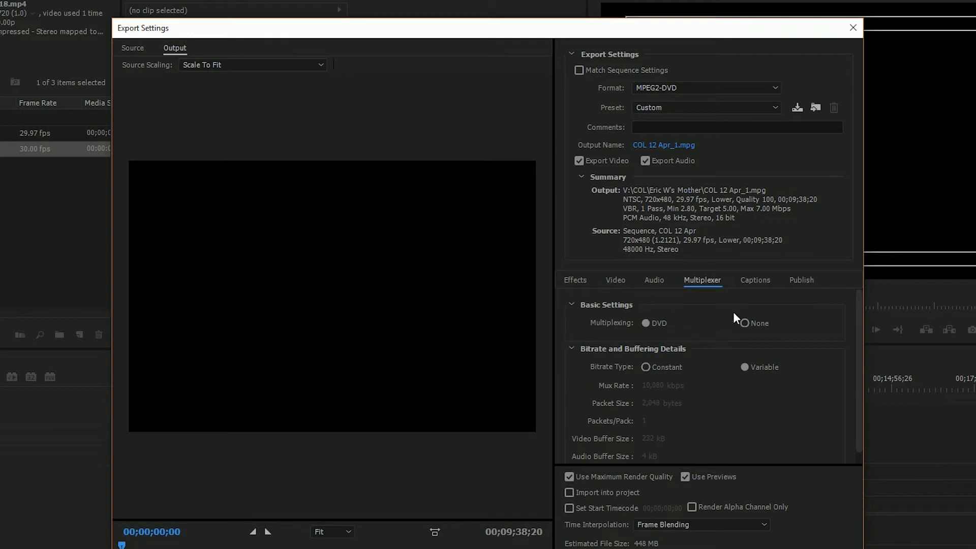
pyautogui.click(745, 324)
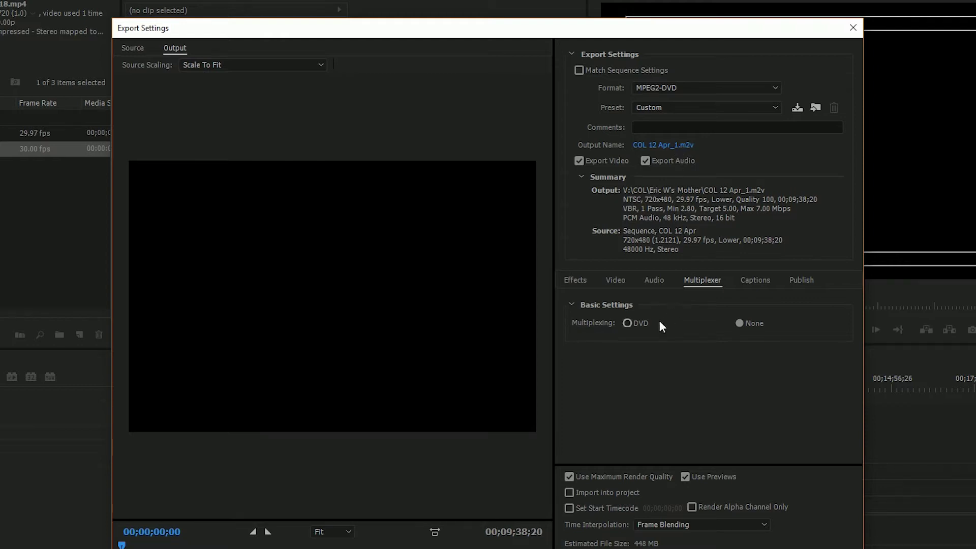
pyautogui.click(639, 322)
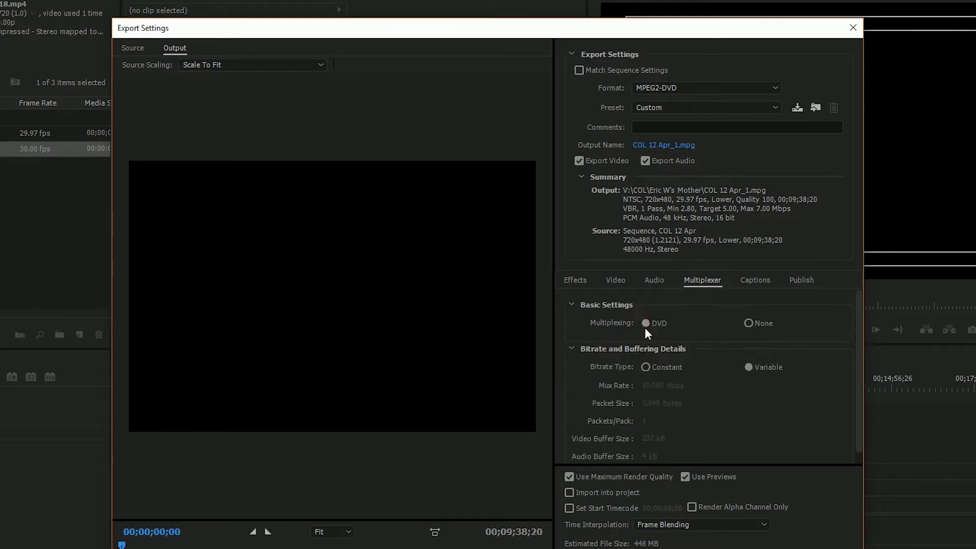
pyautogui.click(613, 281)
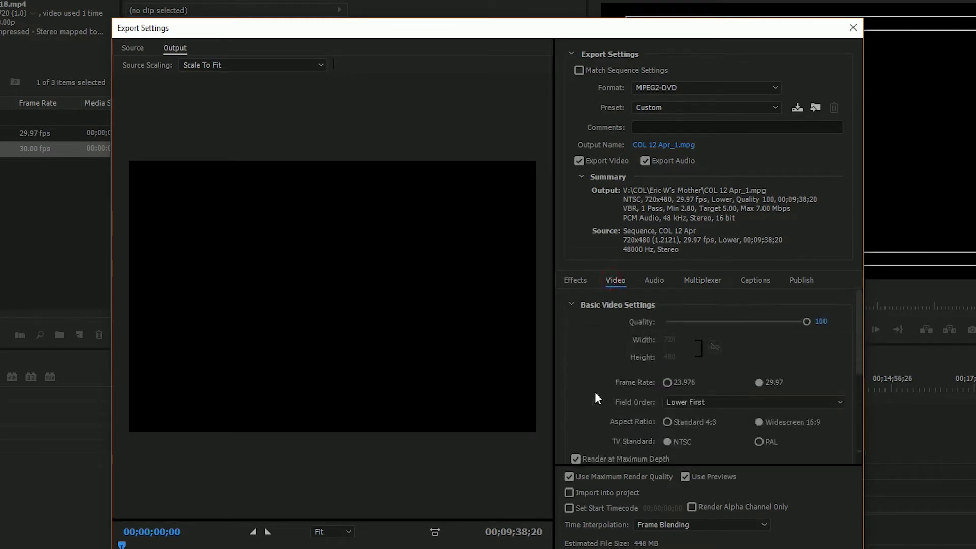
pyautogui.scroll(-2, 596, 393)
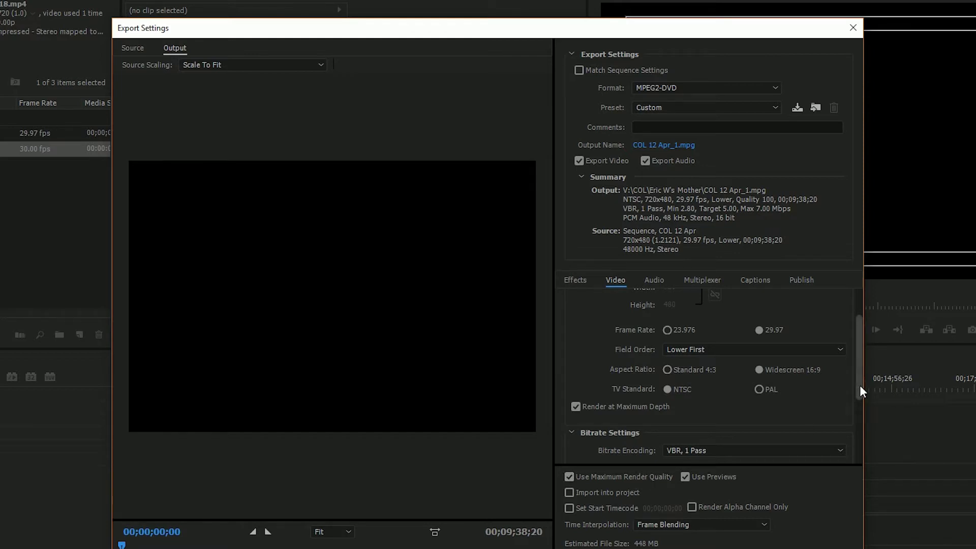
pyautogui.moveTo(859, 385); pyautogui.dragTo(867, 440)
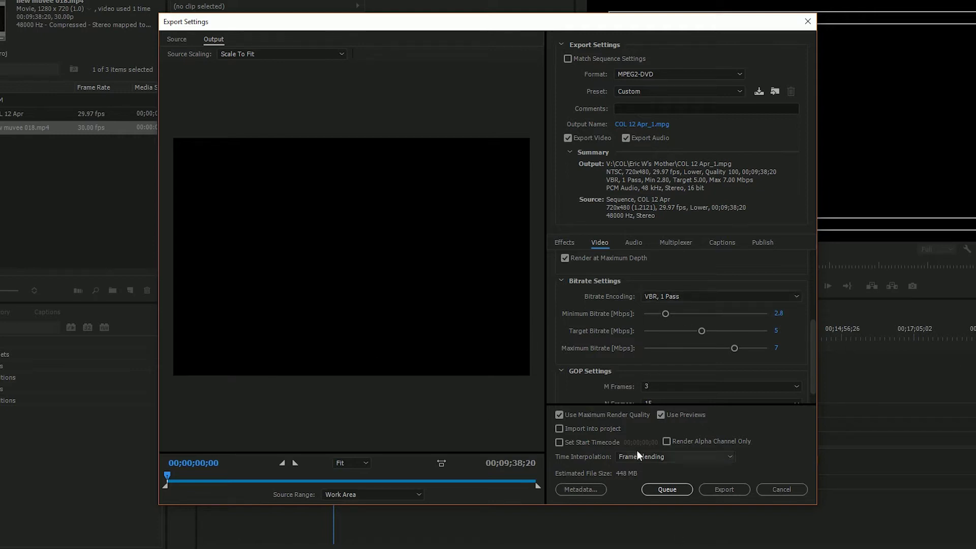
# Step: Cancel the Export Settings dialog without exporting the sequence
pyautogui.click(662, 490)
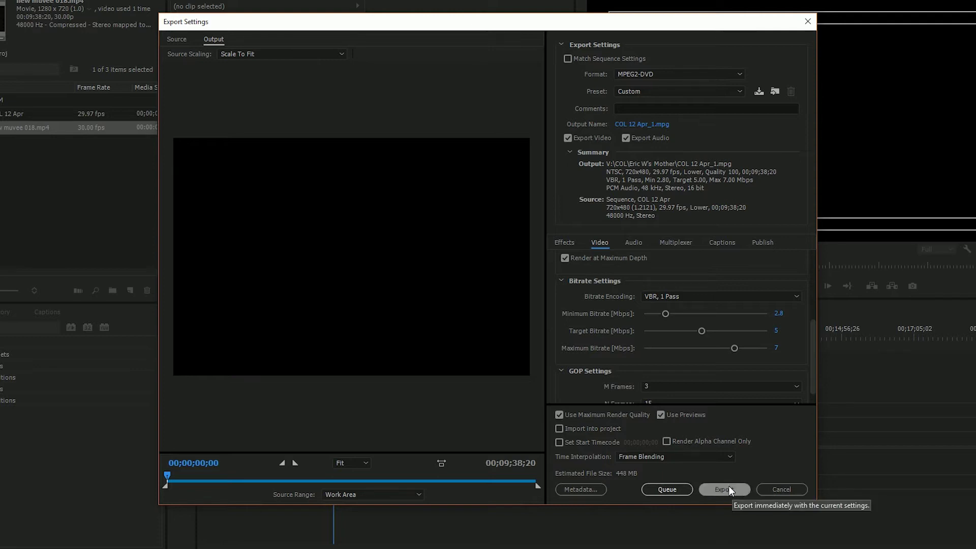
pyautogui.click(777, 492)
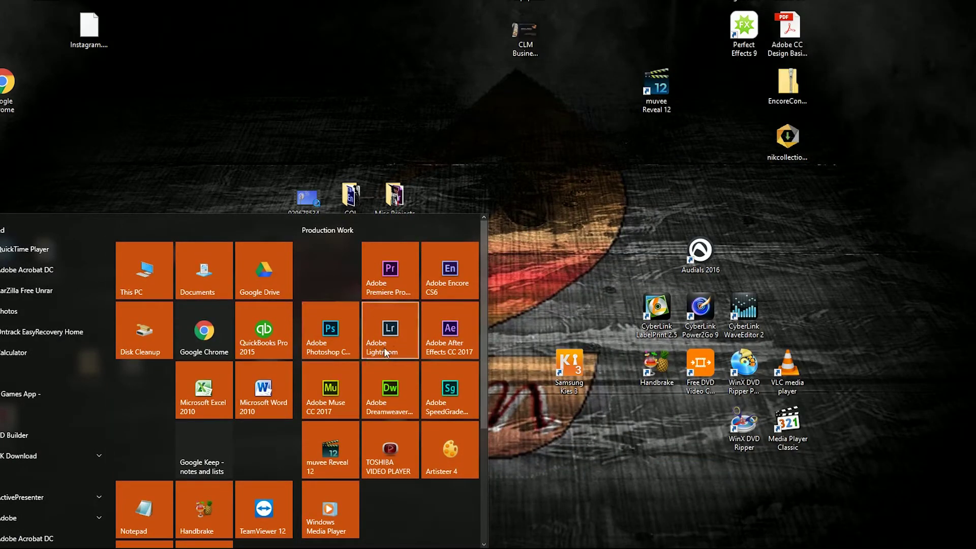
# Step: Launch Encore CS6 and create a new project named Test in the Desktop COL folder
pyautogui.click(448, 274)
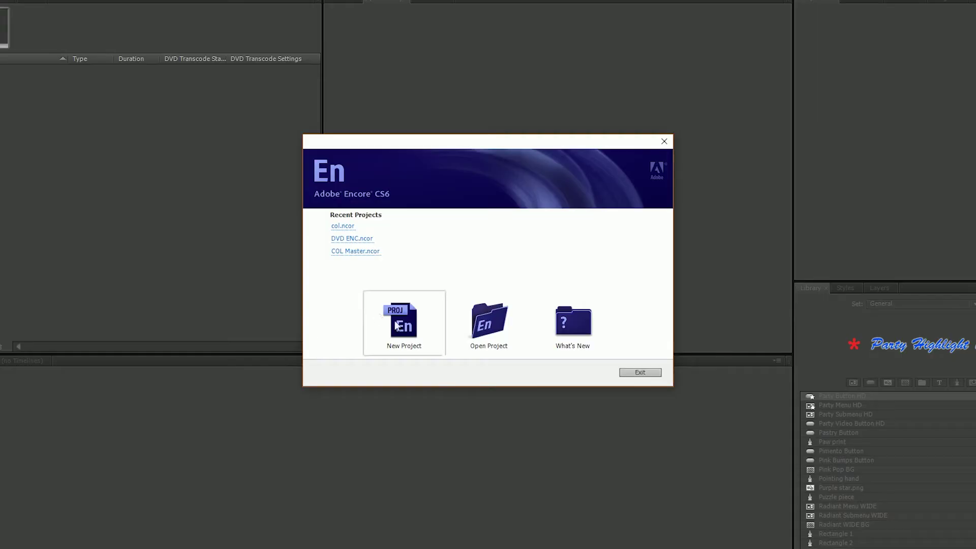
pyautogui.click(401, 326)
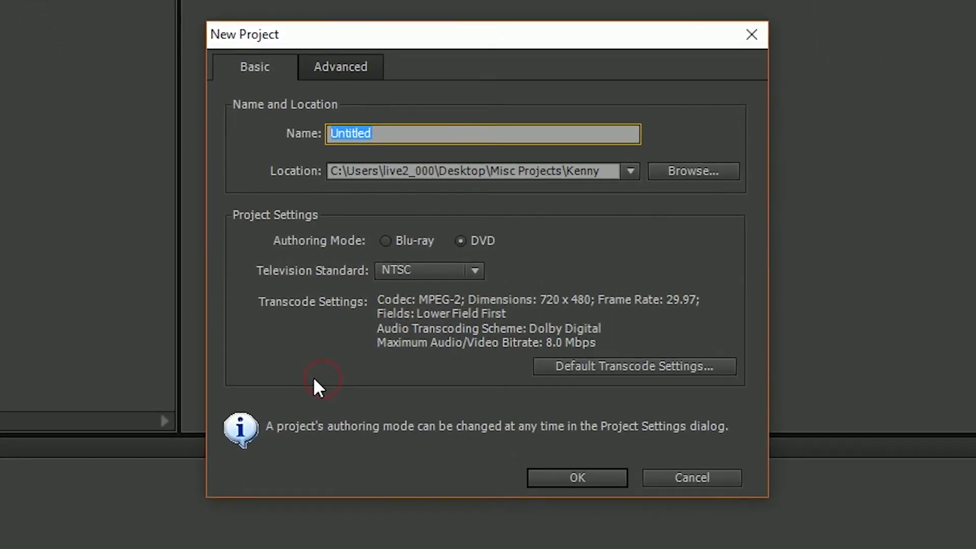
pyautogui.write('Test')
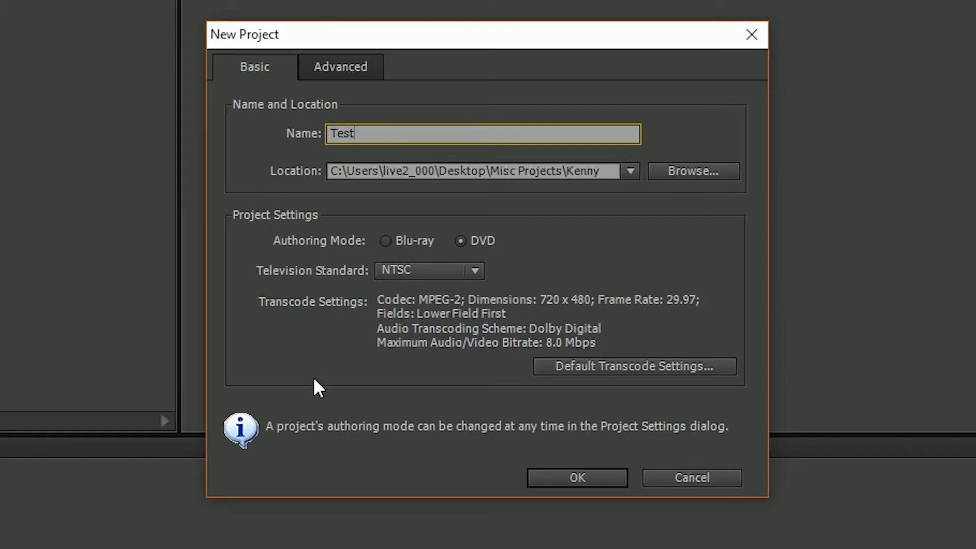
pyautogui.click(696, 168)
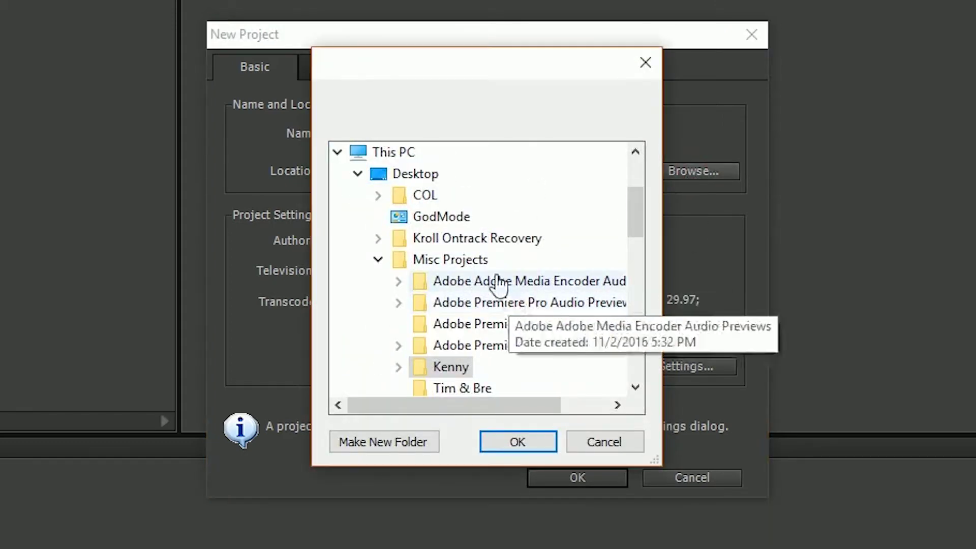
pyautogui.click(422, 195)
pyautogui.click(510, 442)
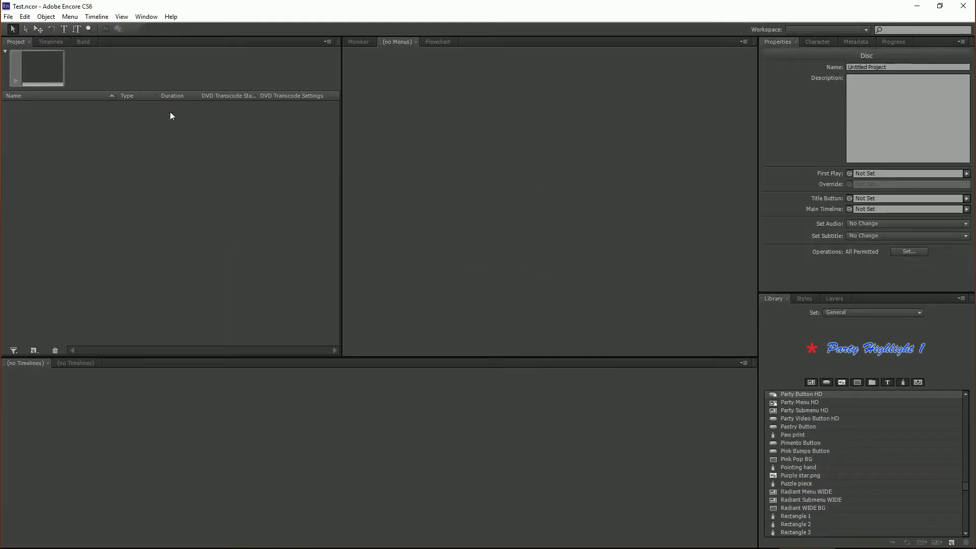
# Step: Drag COL 12 Apr.mpg from its folder into Encore's Project panel
pyautogui.moveTo(808, 544)
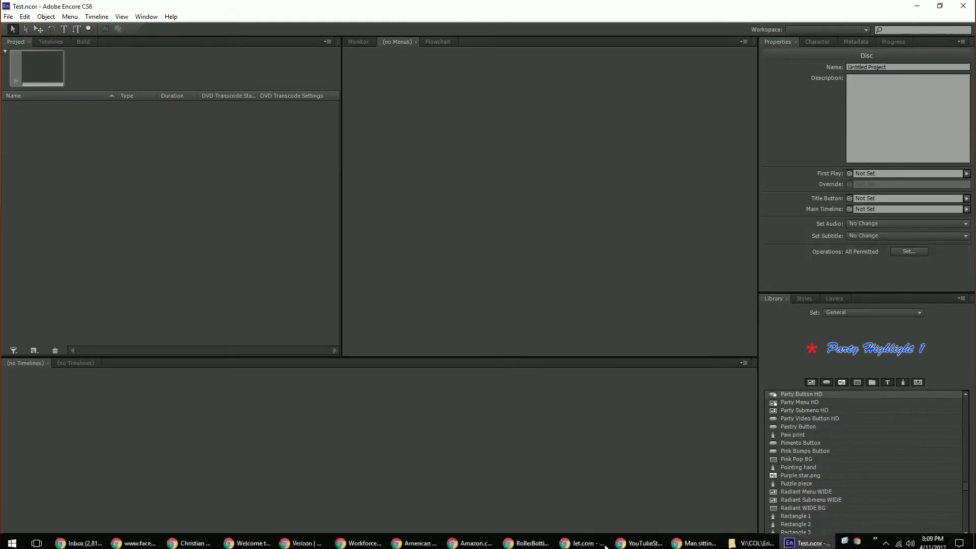
pyautogui.click(734, 539)
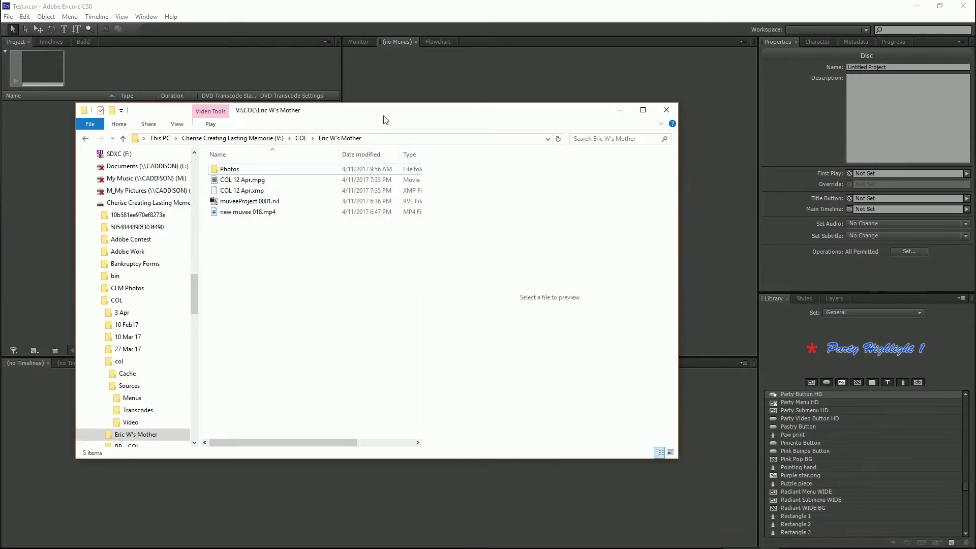
pyautogui.moveTo(384, 119); pyautogui.dragTo(491, 118)
pyautogui.click(336, 179)
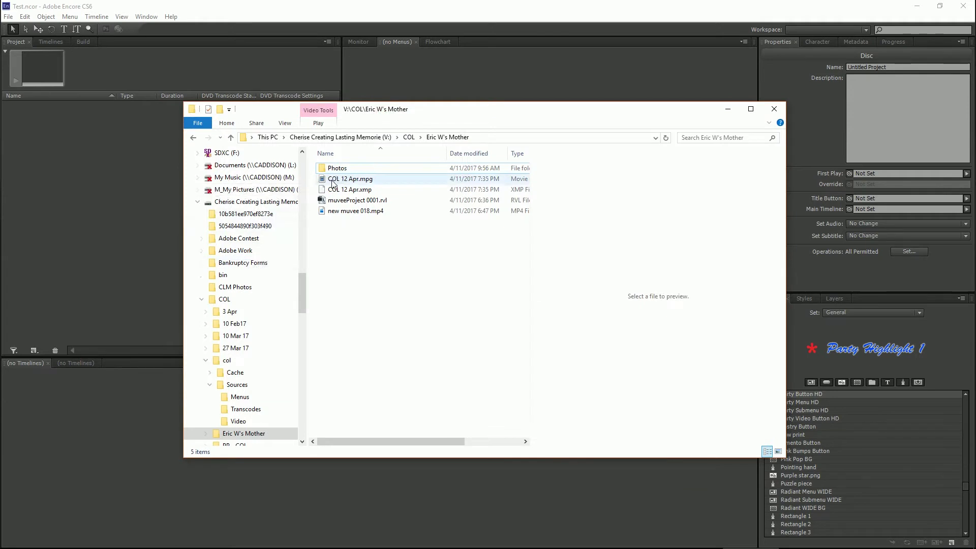
pyautogui.moveTo(334, 182); pyautogui.dragTo(106, 184)
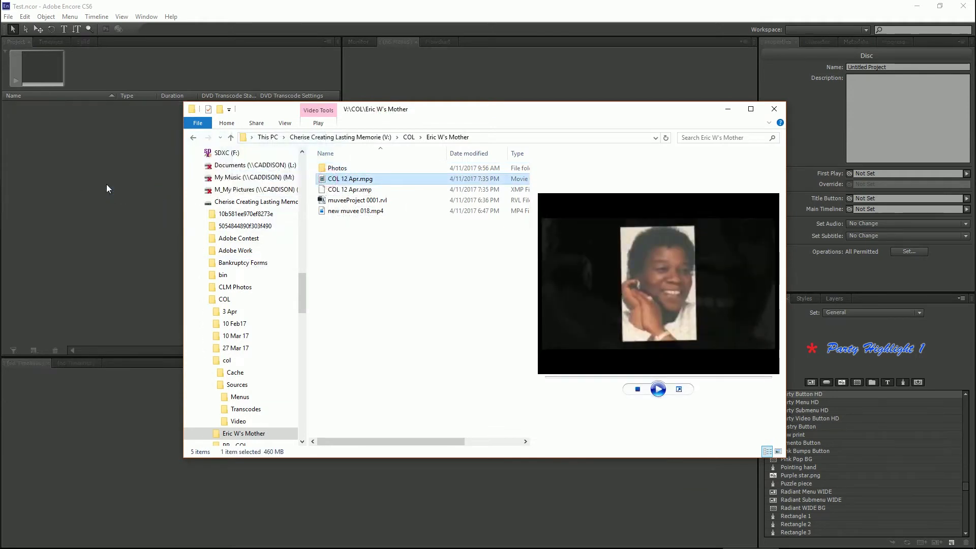
pyautogui.click(103, 194)
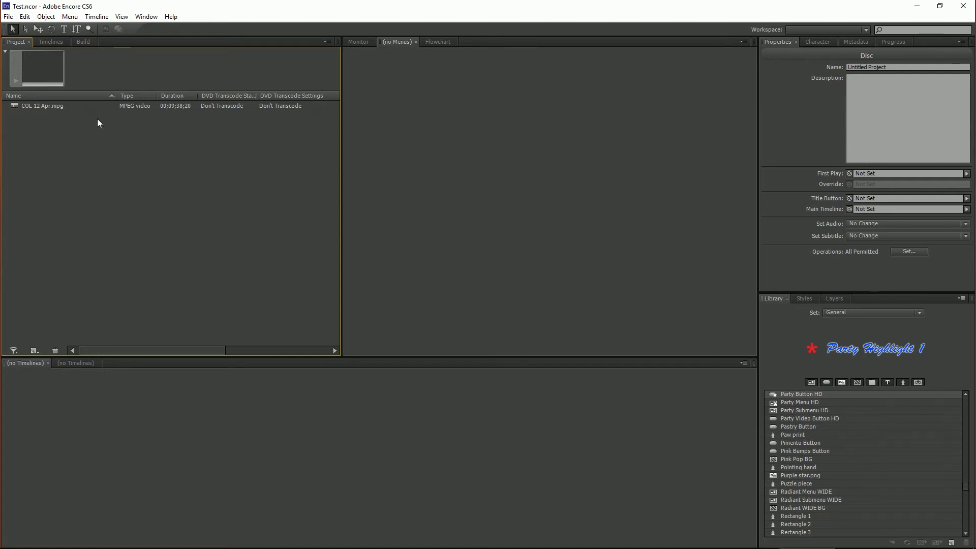
# Step: Build a COL 12 Apr timeline from the clip via New > Timeline and scrub to preview footage
pyautogui.click(72, 108)
pyautogui.rightClick(51, 102)
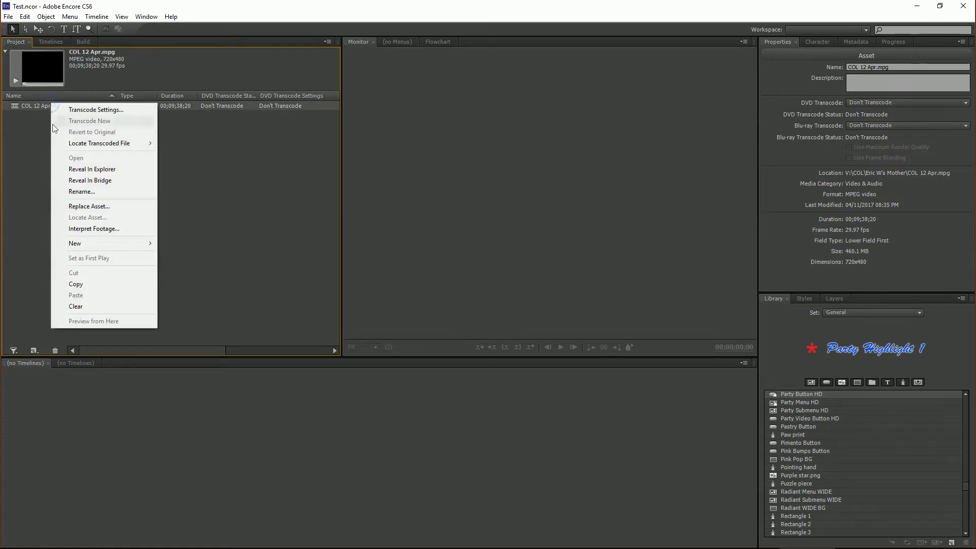
pyautogui.moveTo(127, 243)
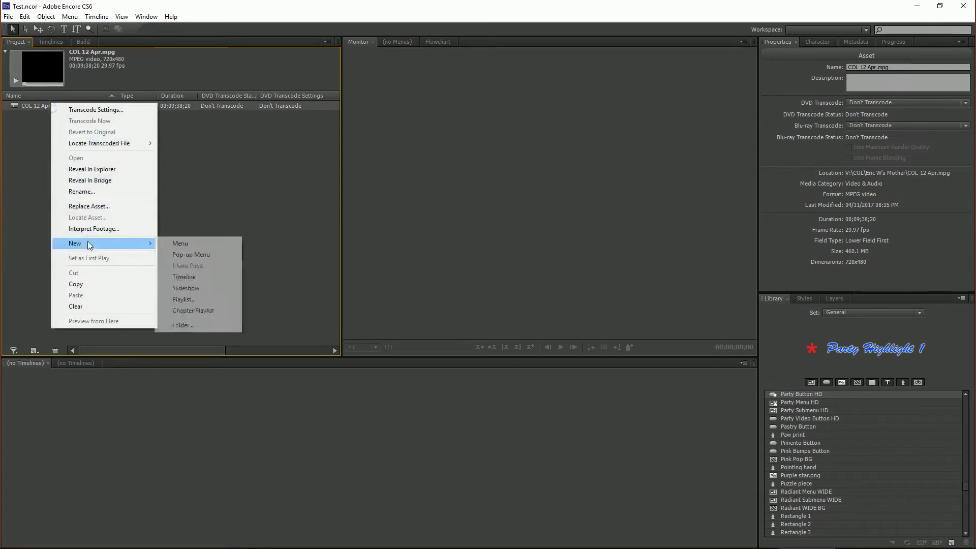
pyautogui.click(194, 277)
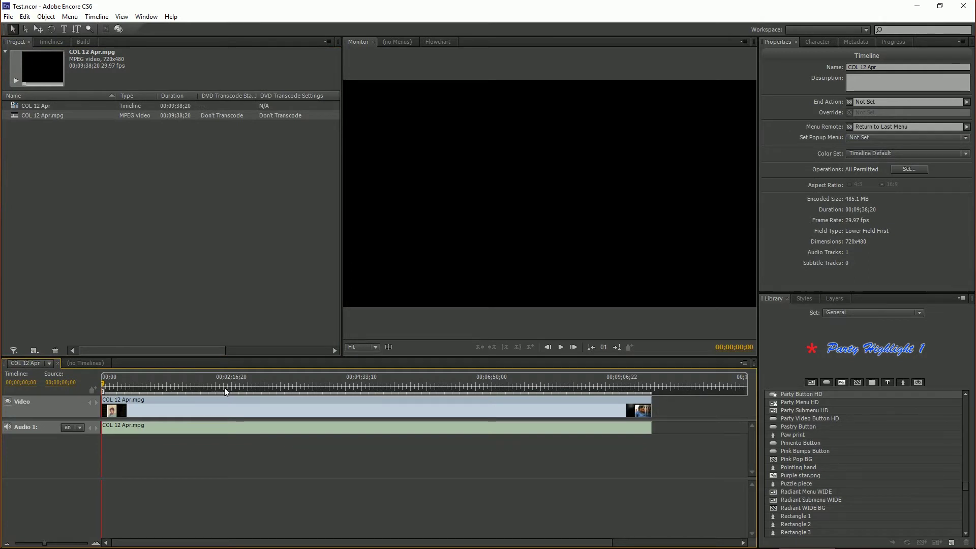
pyautogui.click(130, 386)
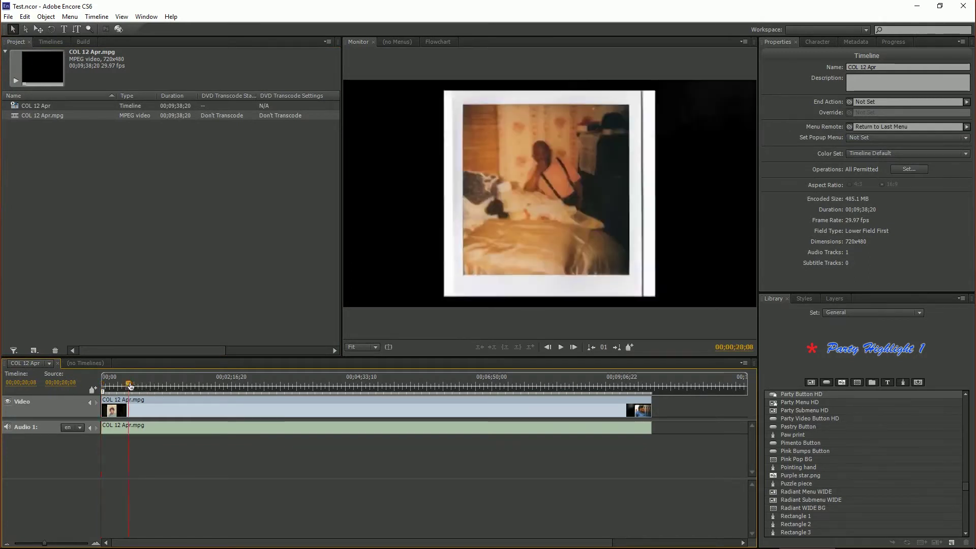
pyautogui.moveTo(130, 386); pyautogui.dragTo(66, 402)
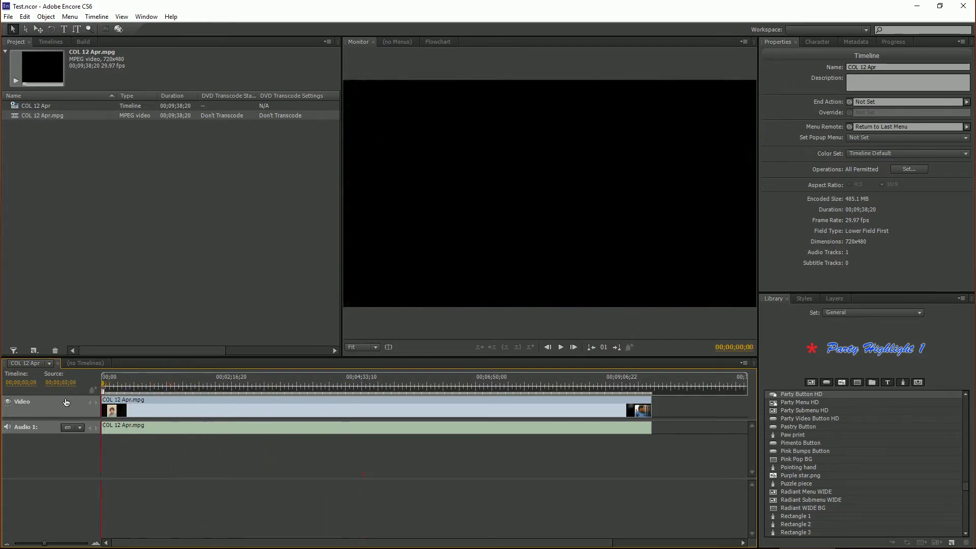
# Step: Switch to the menu view and filter the Library to list only menu templates
pyautogui.click(396, 43)
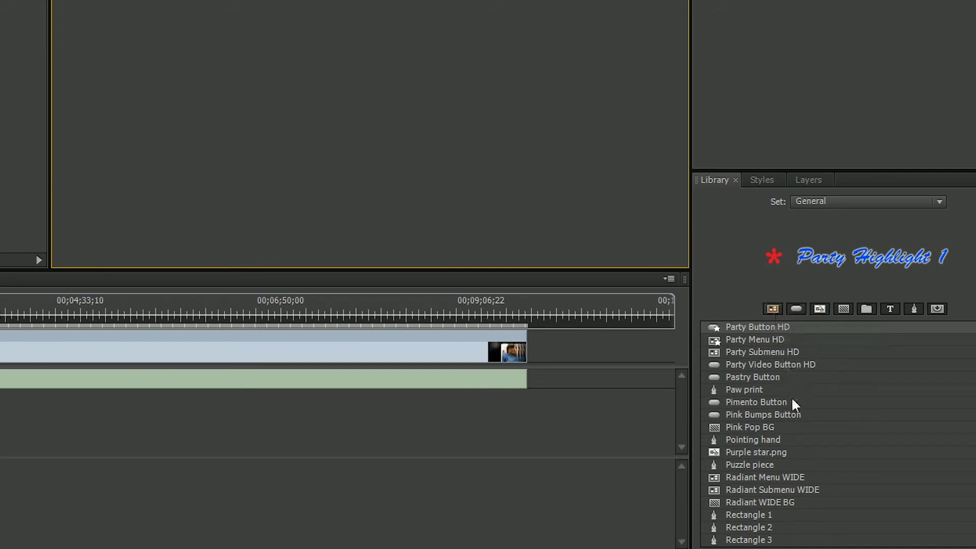
pyautogui.scroll(9, 780, 402)
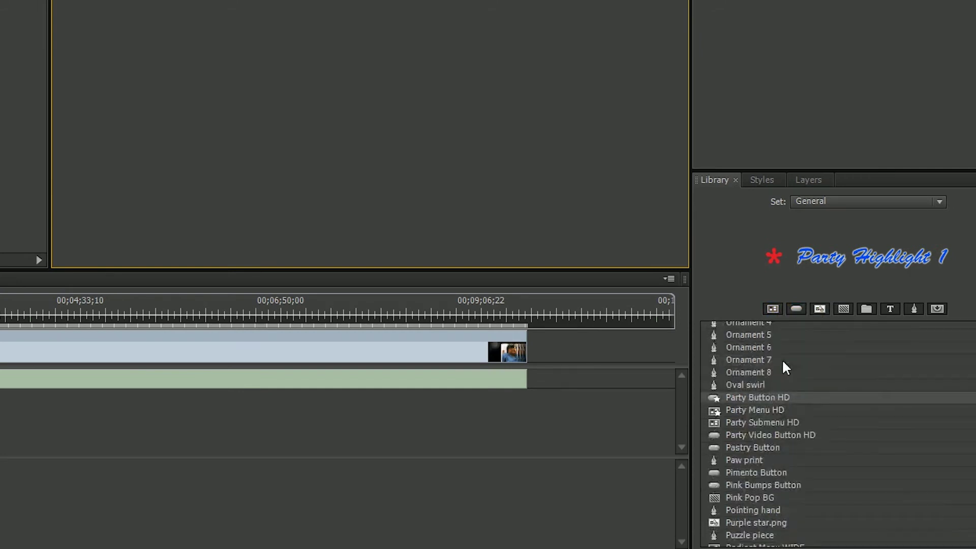
pyautogui.scroll(7, 775, 366)
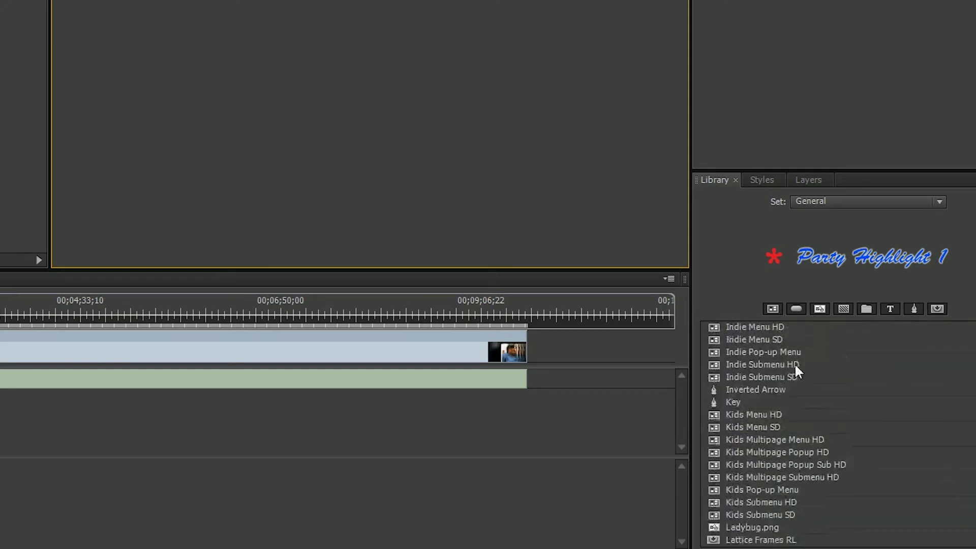
pyautogui.click(775, 367)
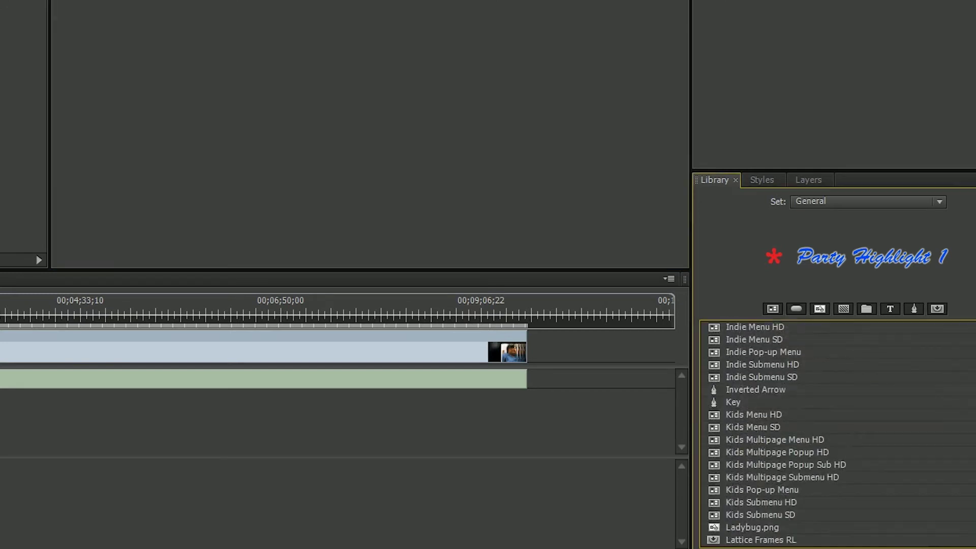
pyautogui.scroll(15, 776, 367)
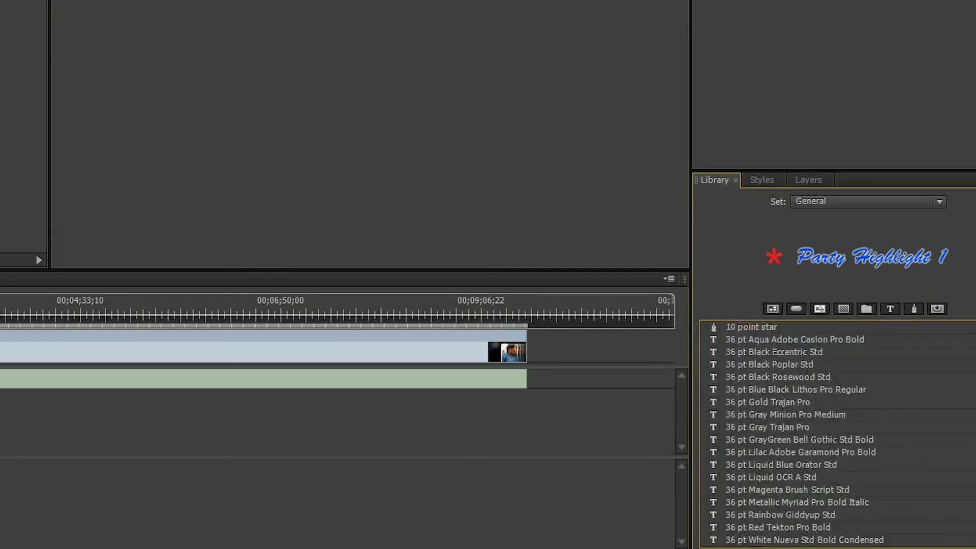
pyautogui.click(796, 308)
pyautogui.click(769, 310)
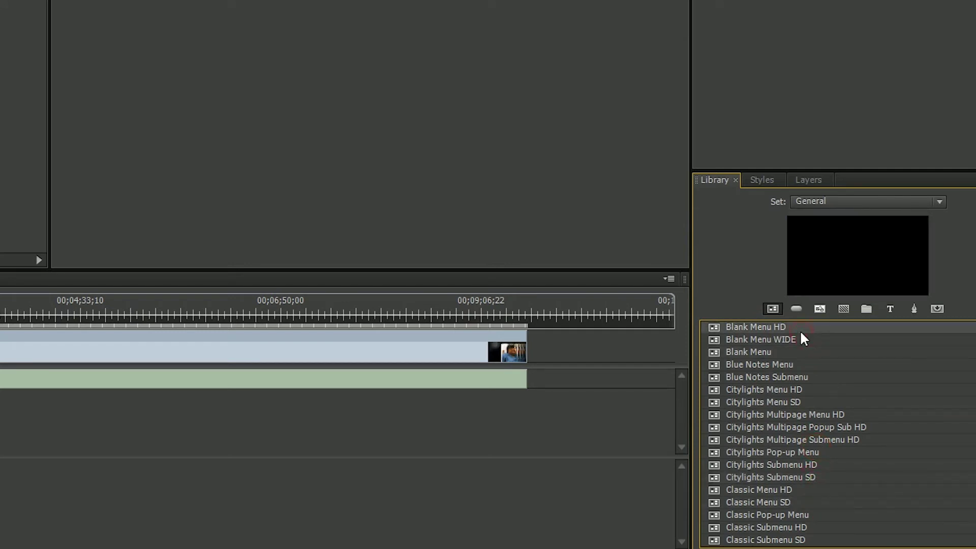
# Step: Preview Citylights Menu HD and create a new menu from that template
pyautogui.click(780, 378)
pyautogui.click(784, 391)
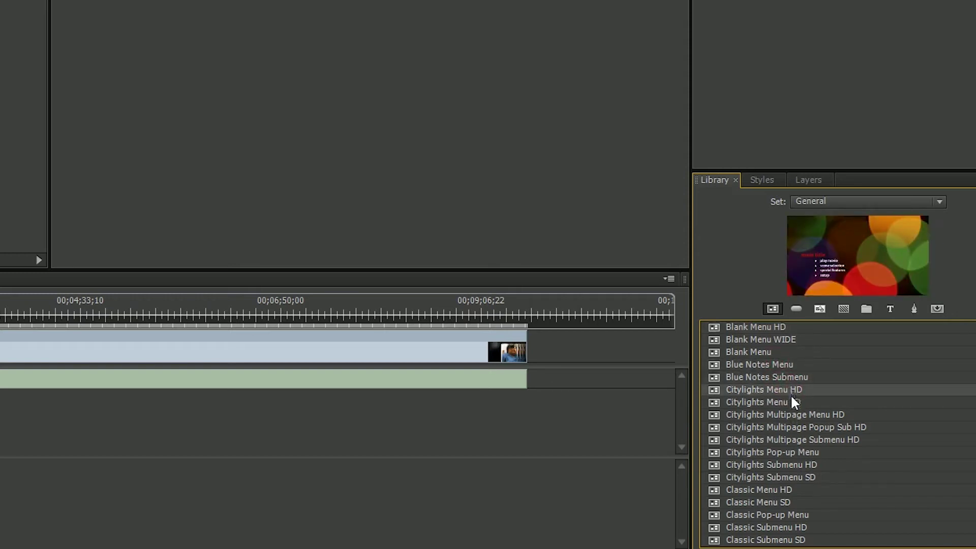
pyautogui.doubleClick(763, 388)
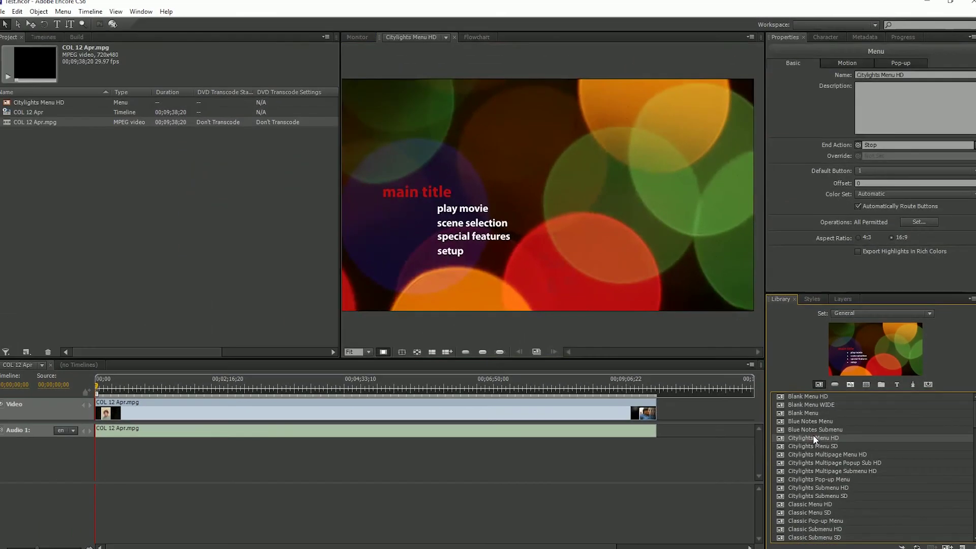
# Step: Turn on subpicture highlight bullets beside the four Citylights menu items
pyautogui.click(481, 352)
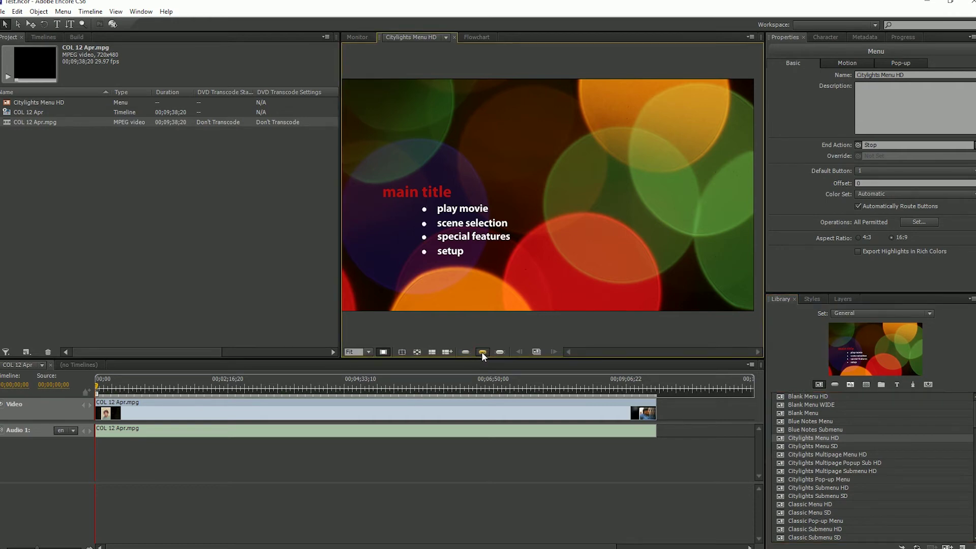
pyautogui.click(485, 353)
pyautogui.click(484, 352)
# Step: Open the Citylights menu in Photoshop via Edit Menu, dismiss the library prompt, and select the play movie group
pyautogui.rightClick(523, 223)
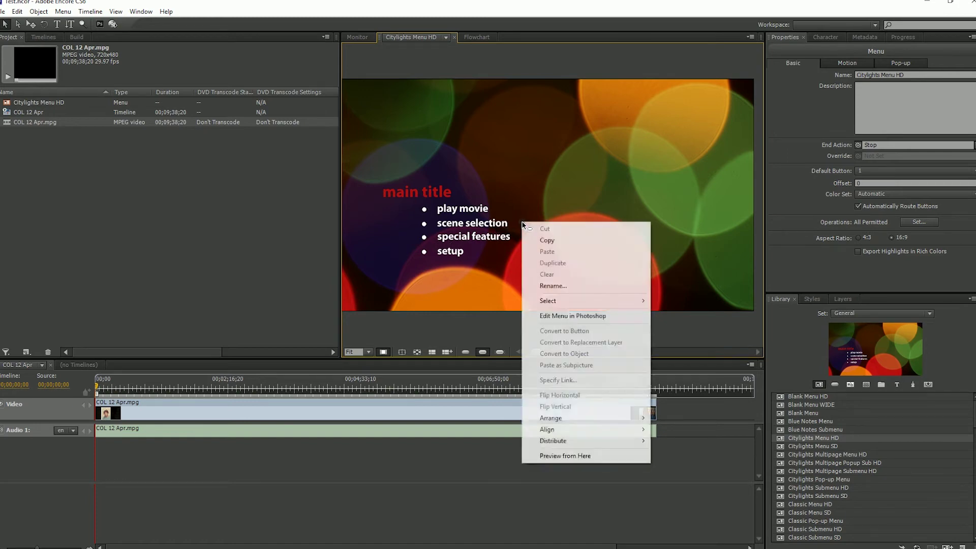
pyautogui.click(566, 319)
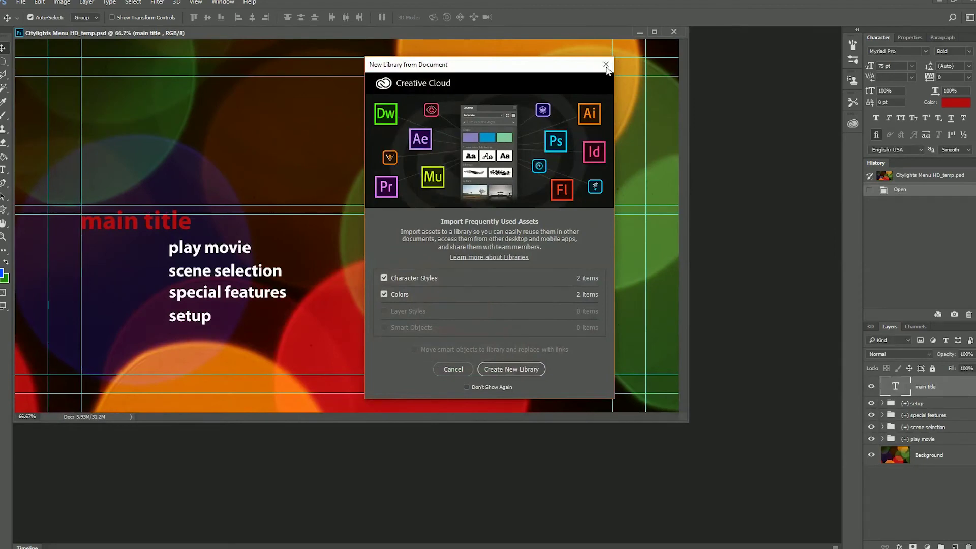
pyautogui.click(606, 64)
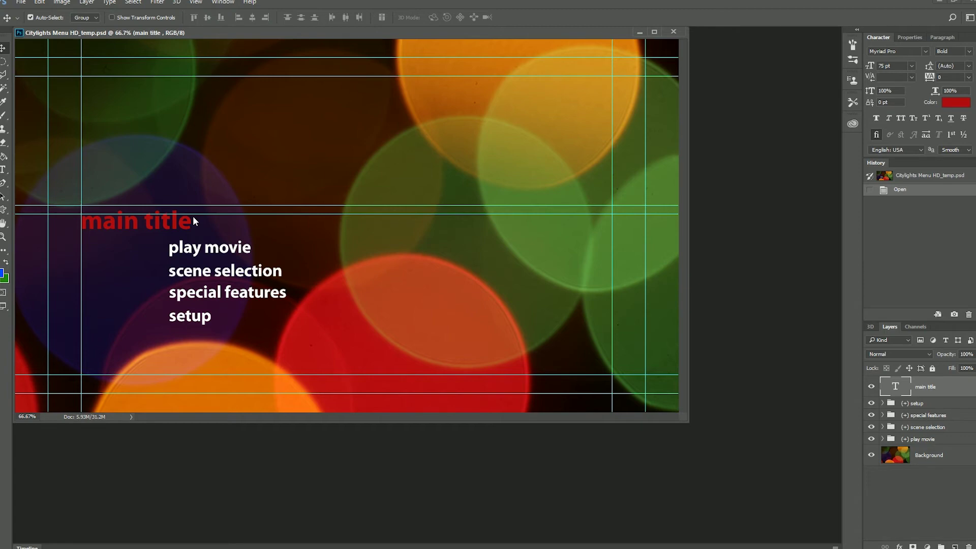
pyautogui.click(198, 250)
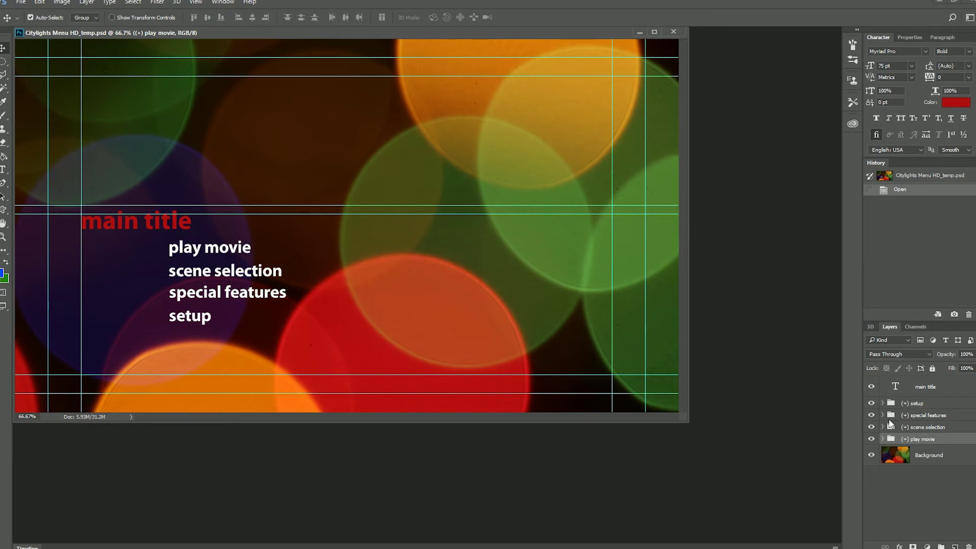
# Step: Hide the scene selection, special features and setup groups, then select the main title layer
pyautogui.click(245, 279)
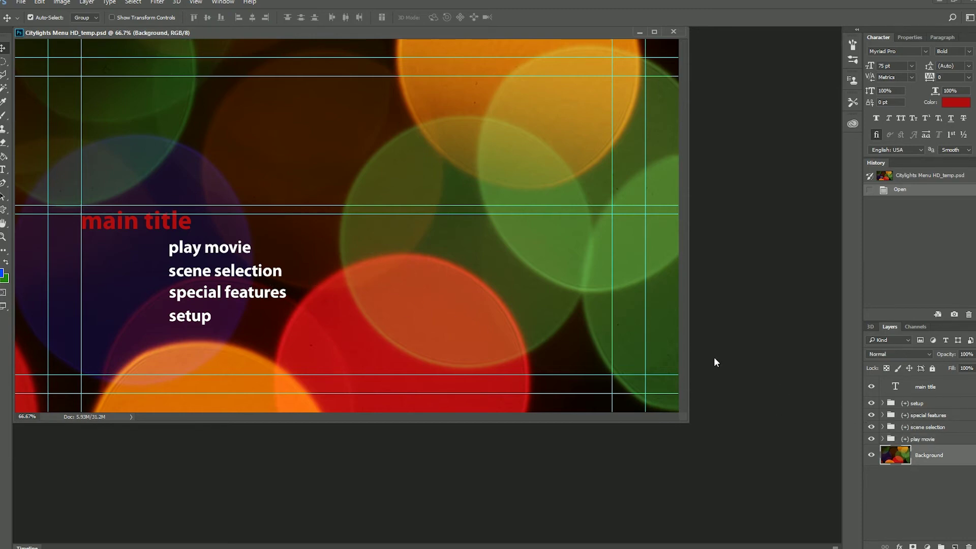
pyautogui.click(218, 279)
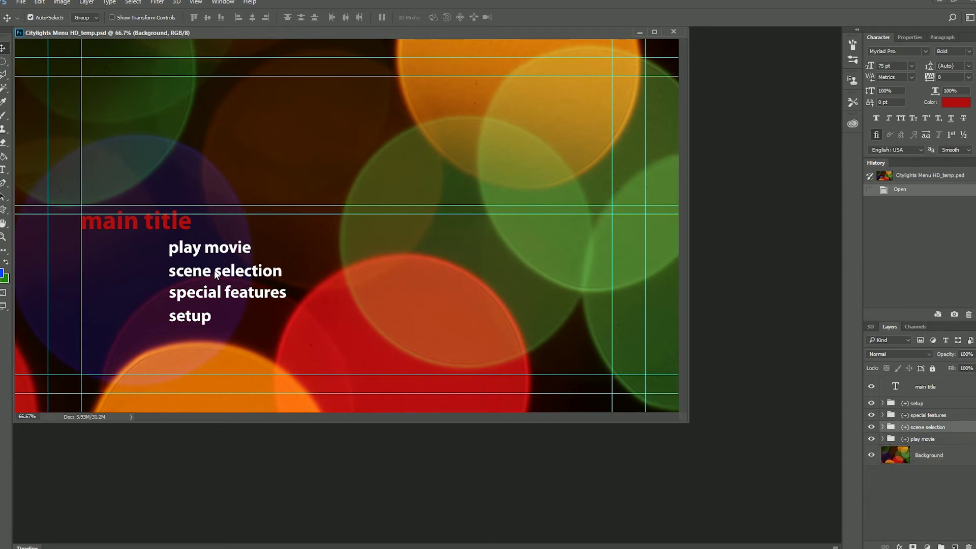
pyautogui.click(873, 428)
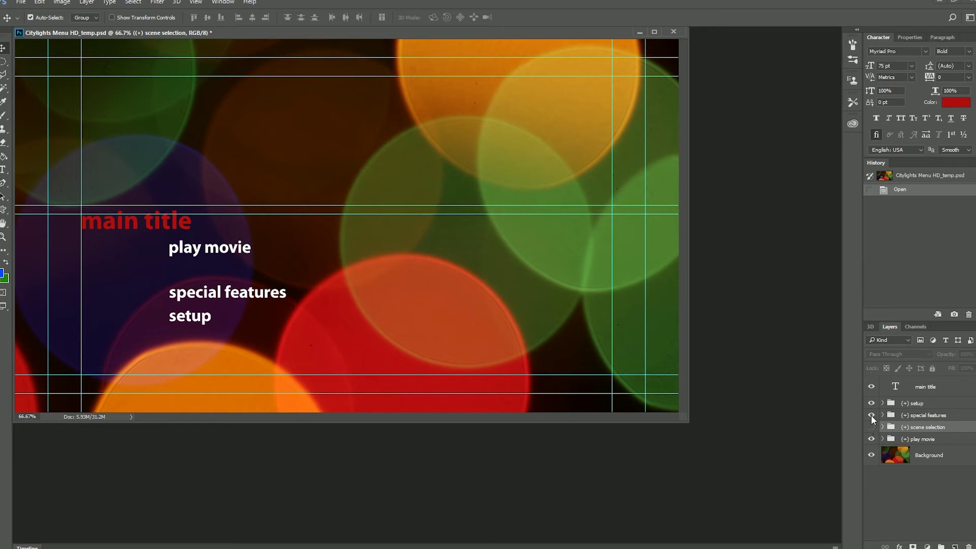
pyautogui.click(871, 414)
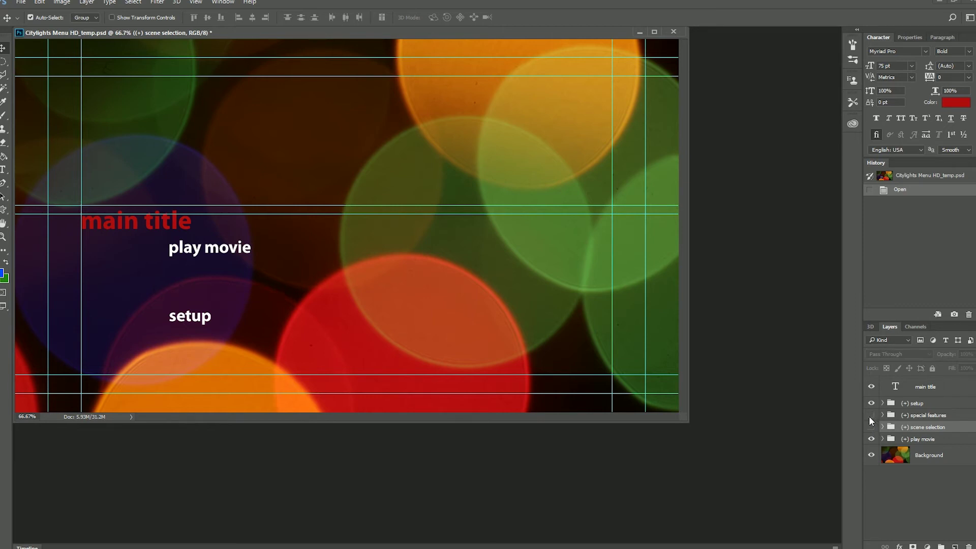
pyautogui.click(871, 403)
pyautogui.click(236, 249)
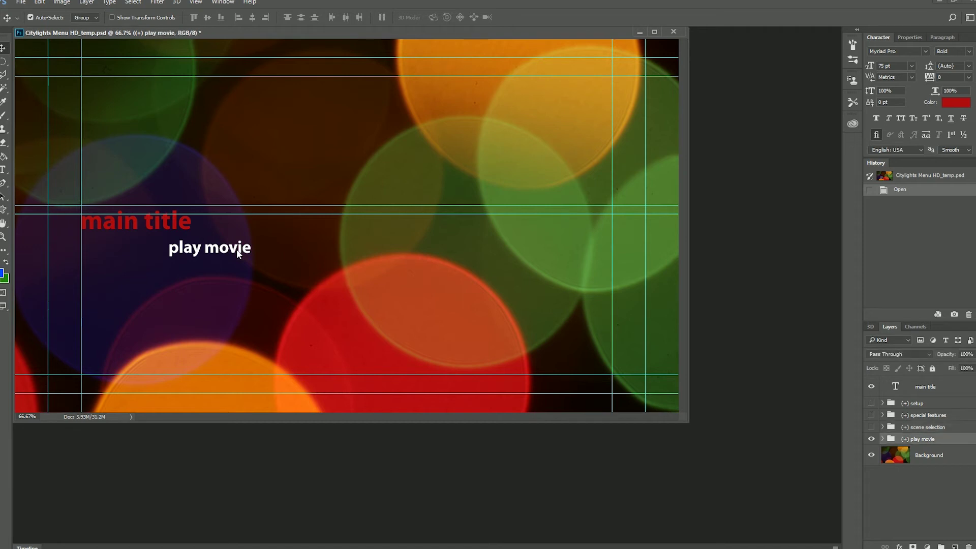
pyautogui.click(178, 224)
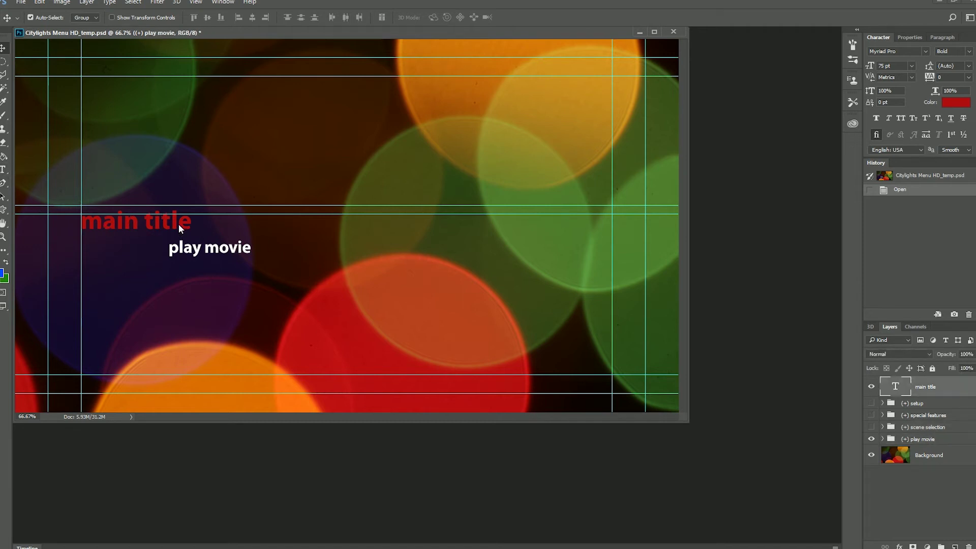
# Step: Edit and commit the main title text layer in the Citylights menu
pyautogui.doubleClick(895, 386)
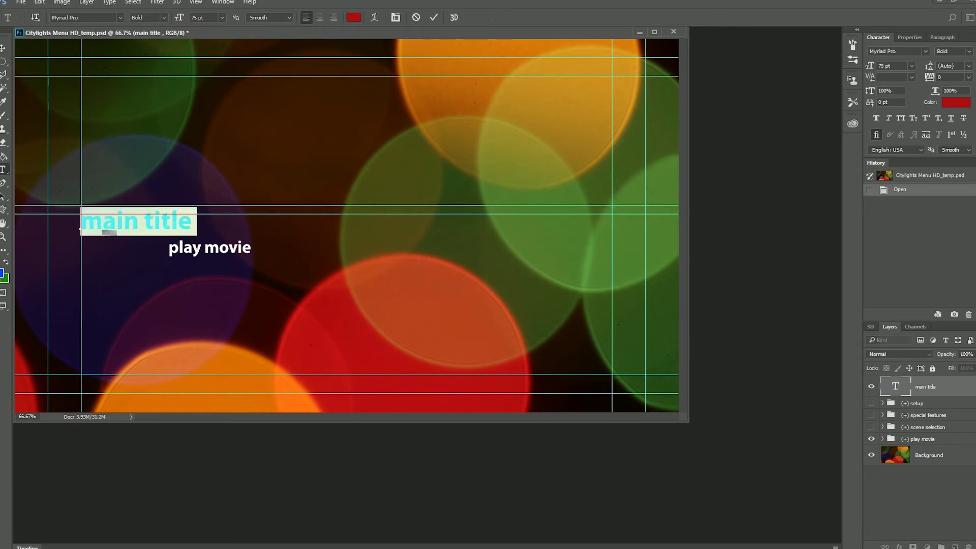
pyautogui.hotkey('ctrl', 'Return')
pyautogui.press('v')
pyautogui.click(192, 255)
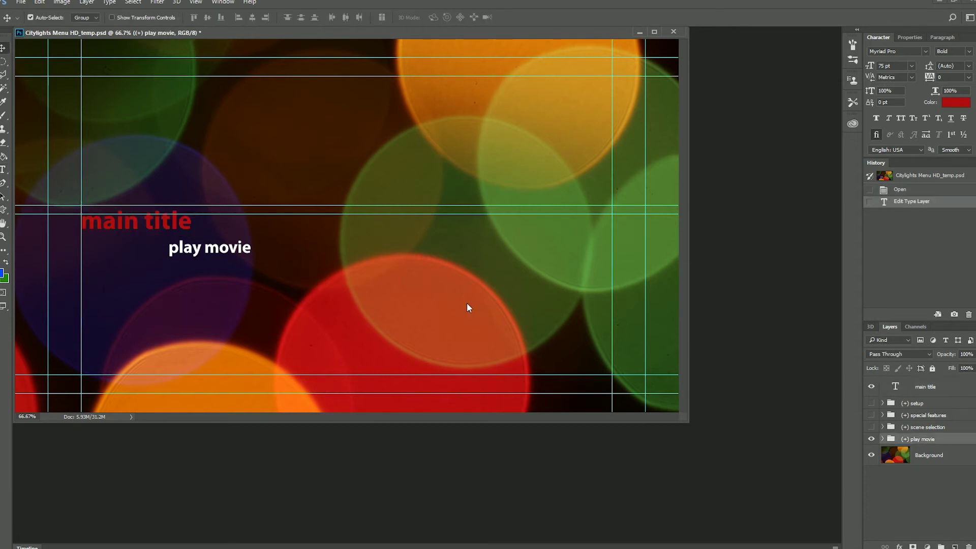
# Step: Edit and commit the play movie text layer, then save the Citylights menu file
pyautogui.click(883, 438)
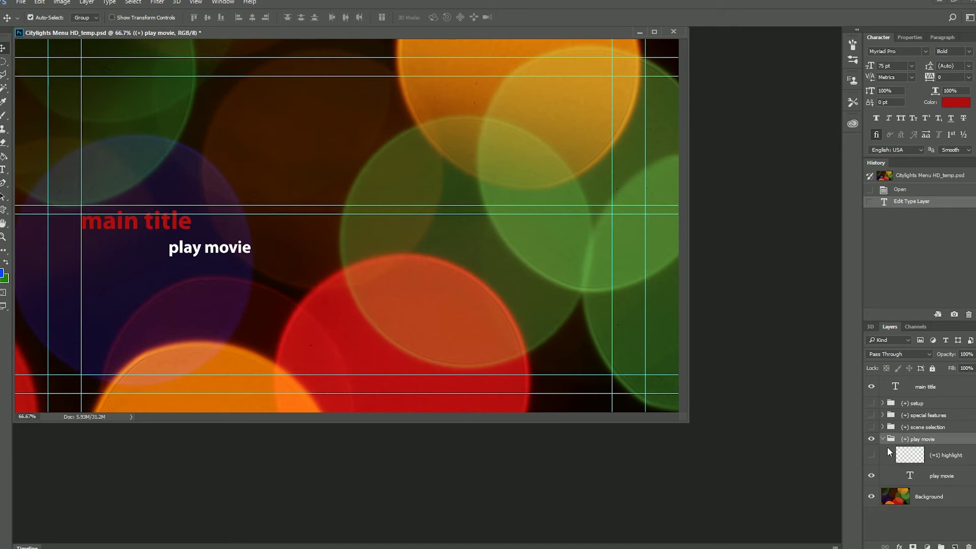
pyautogui.click(912, 477)
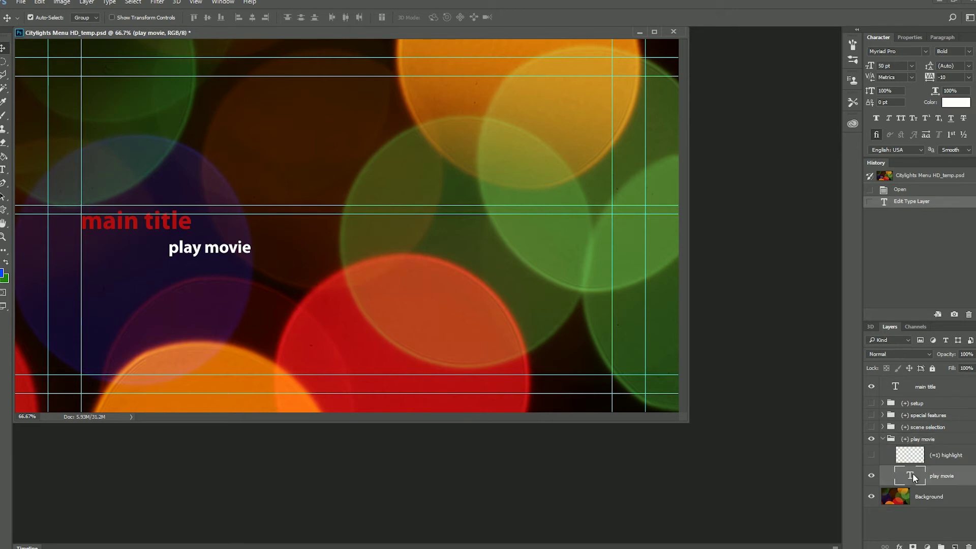
pyautogui.doubleClick(911, 476)
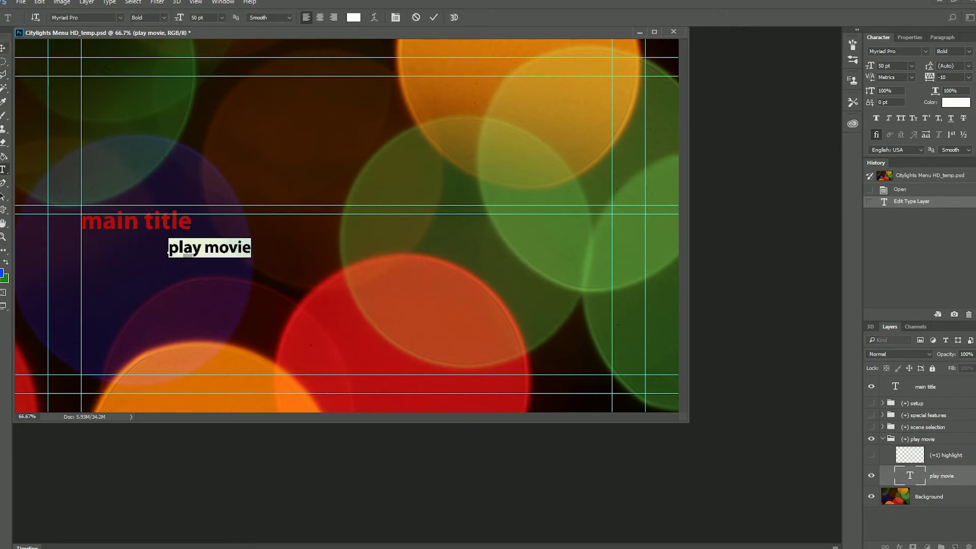
pyautogui.click(2, 48)
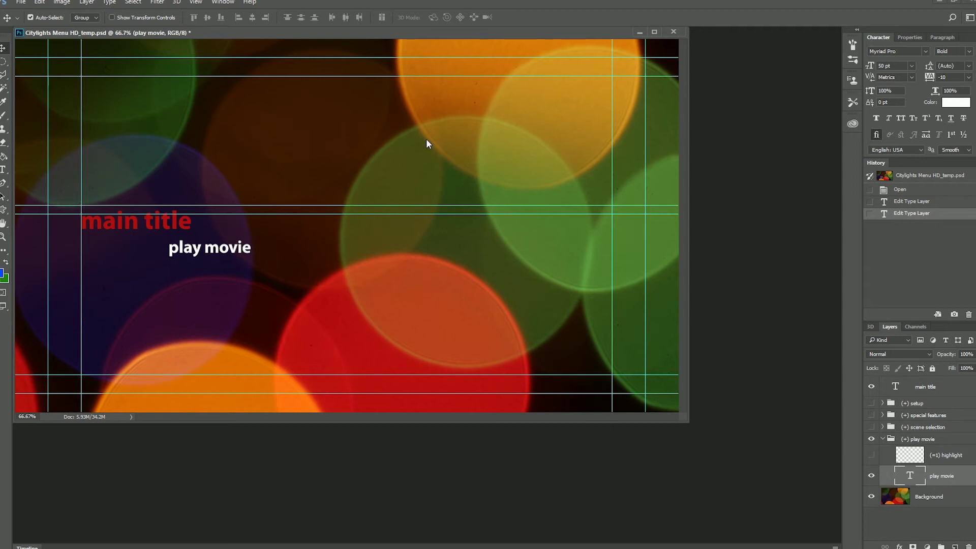
pyautogui.press('ctrl')
pyautogui.hotkey('ctrl', 's')
# Step: Quit Photoshop and link Chapter 1 of COL 12 Apr to the play movie button
pyautogui.click(673, 32)
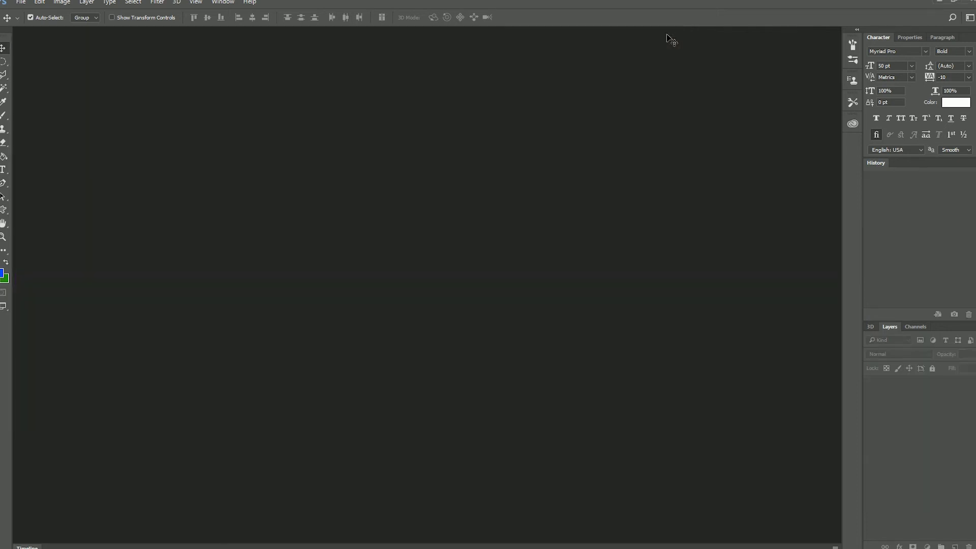
pyautogui.click(966, 4)
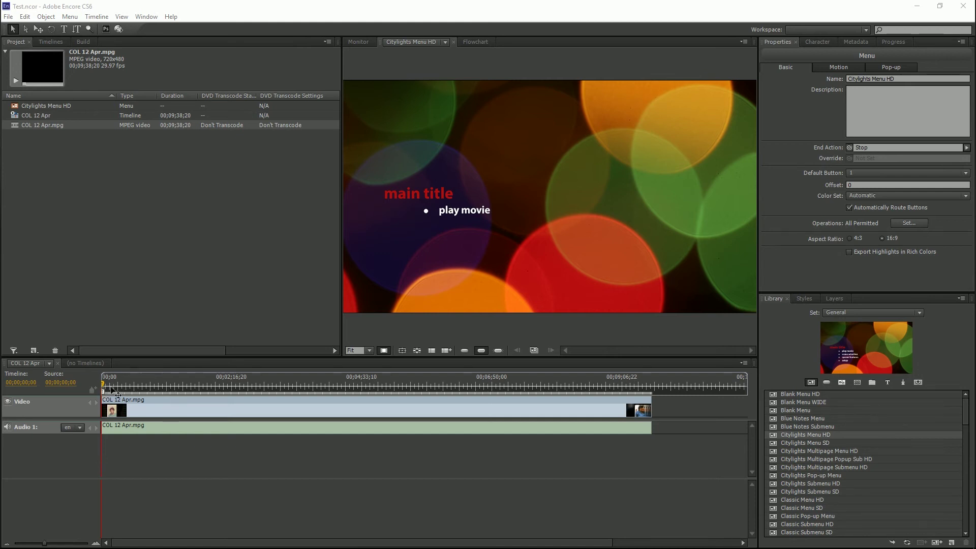
pyautogui.click(103, 395)
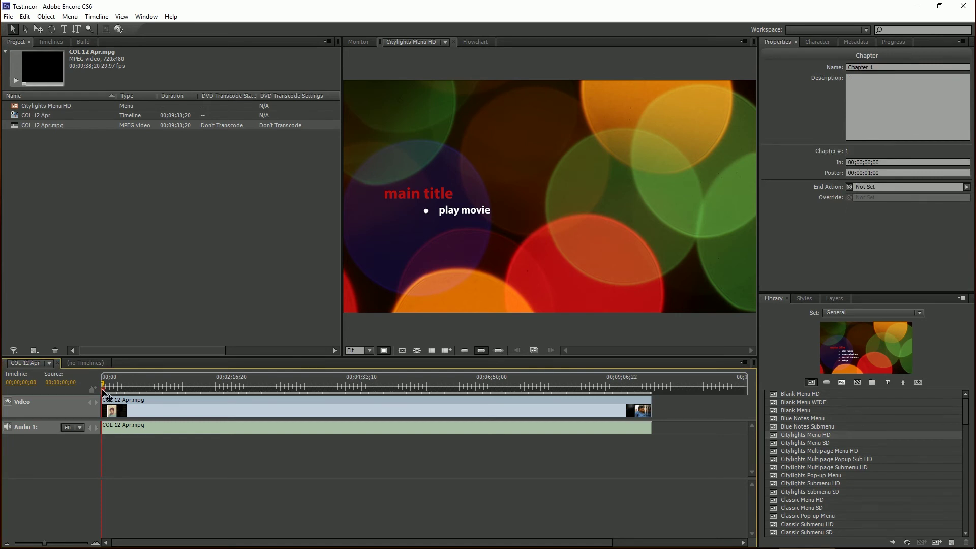
pyautogui.moveTo(103, 394)
pyautogui.mouseDown()
pyautogui.moveTo(190, 336)
pyautogui.moveTo(410, 229)
pyautogui.moveTo(451, 215)
pyautogui.moveTo(449, 234)
pyautogui.moveTo(451, 216)
pyautogui.mouseUp()
pyautogui.click(407, 455)
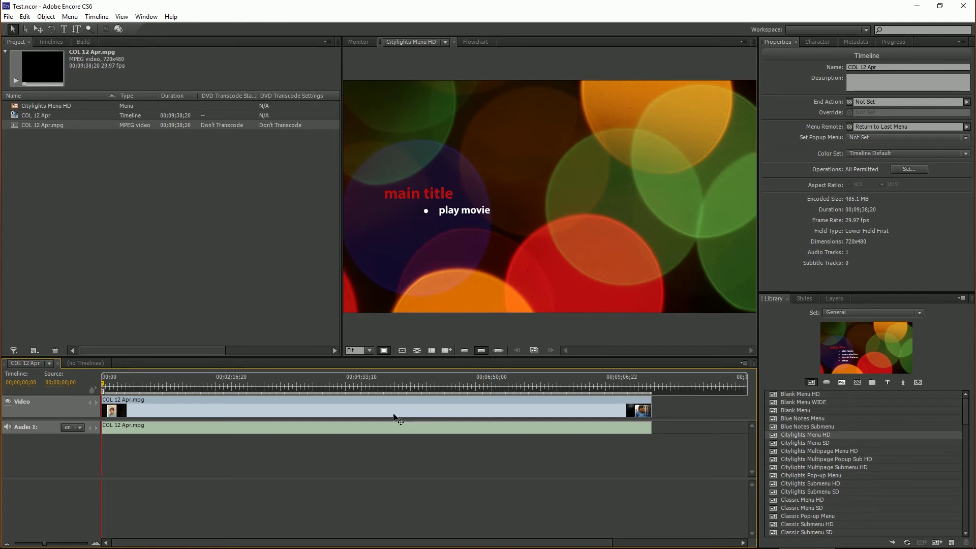
# Step: Set the COL 12 Apr timeline's End Action to the play movie button
pyautogui.moveTo(392, 410); pyautogui.dragTo(849, 102)
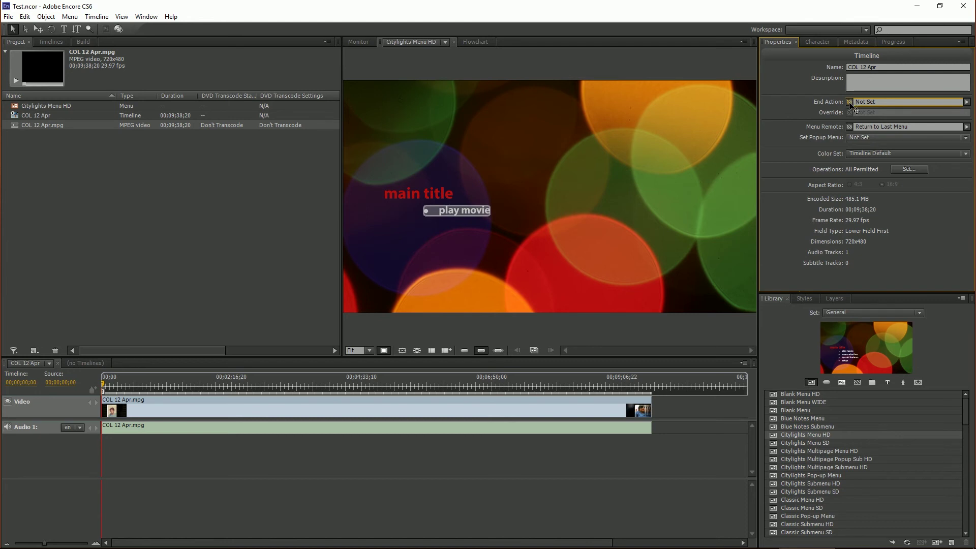
pyautogui.moveTo(849, 105); pyautogui.dragTo(467, 209)
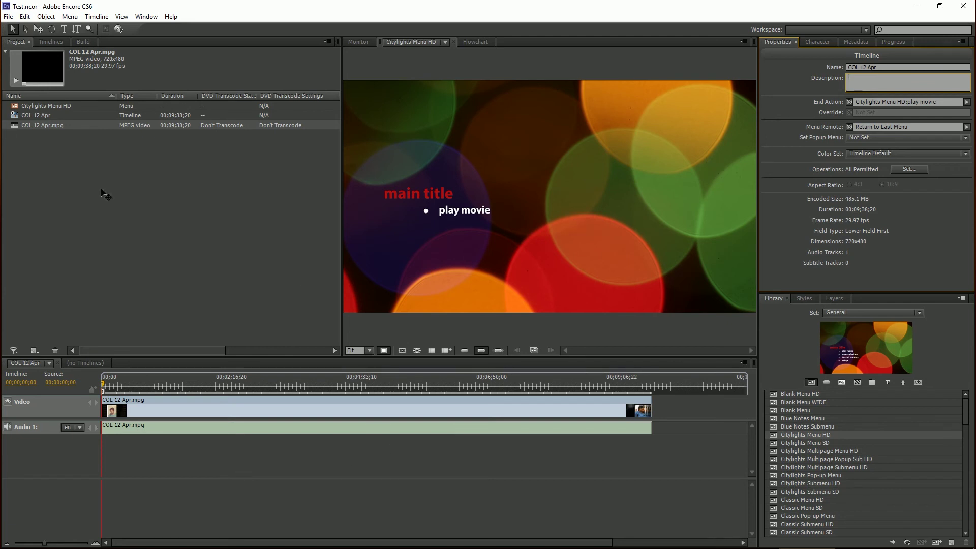
pyautogui.click(83, 43)
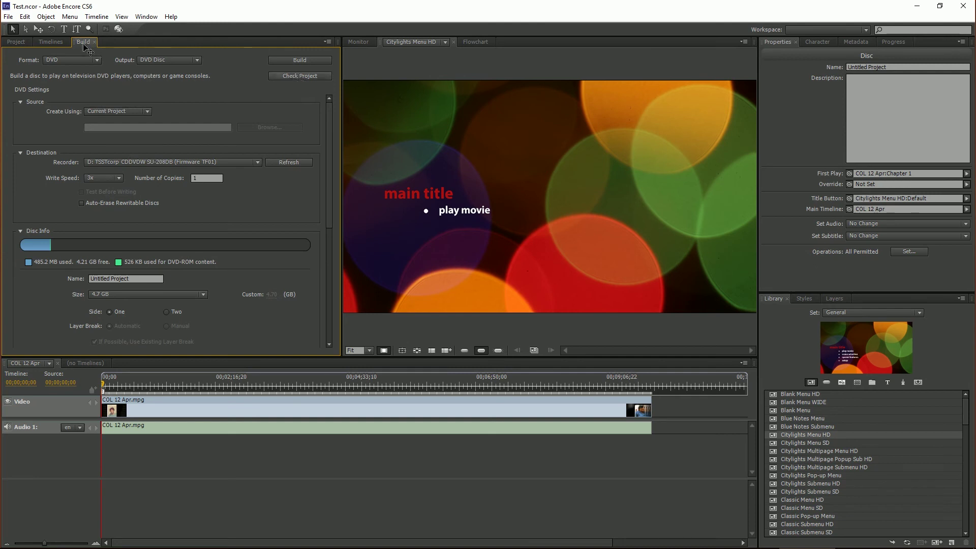
# Step: Run Check Project and confirm it reports no problems
pyautogui.click(300, 77)
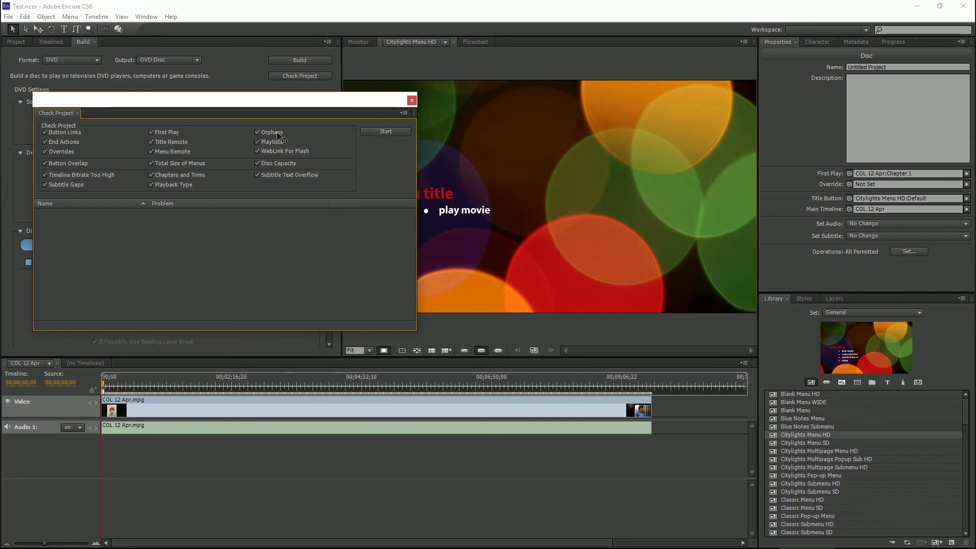
pyautogui.click(385, 132)
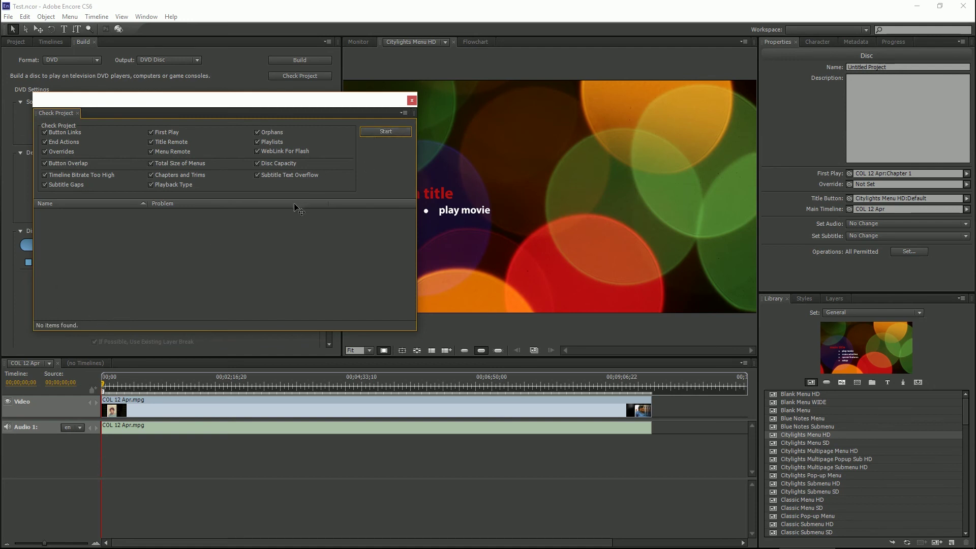
pyautogui.click(412, 101)
# Step: Rename the disc to 'Test'
pyautogui.click(96, 278)
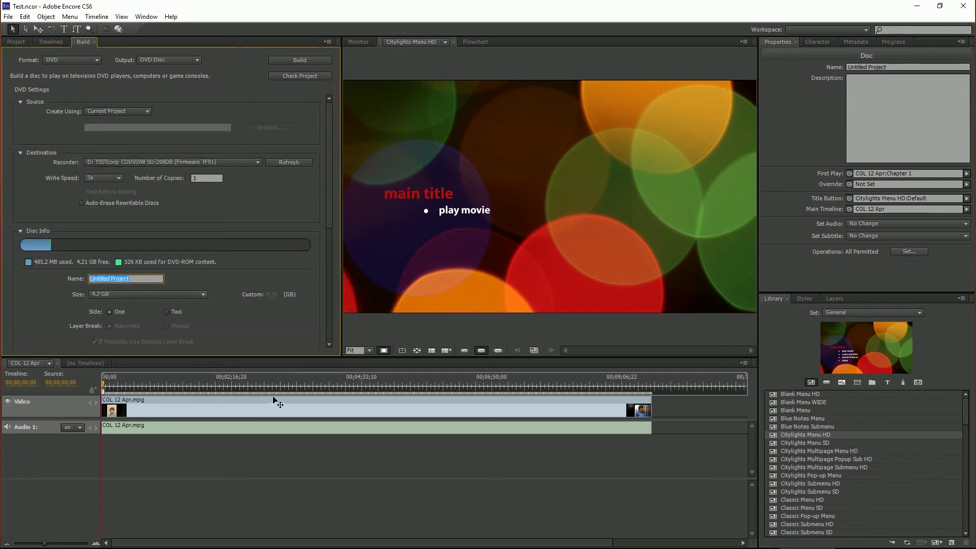
pyautogui.write('Test')
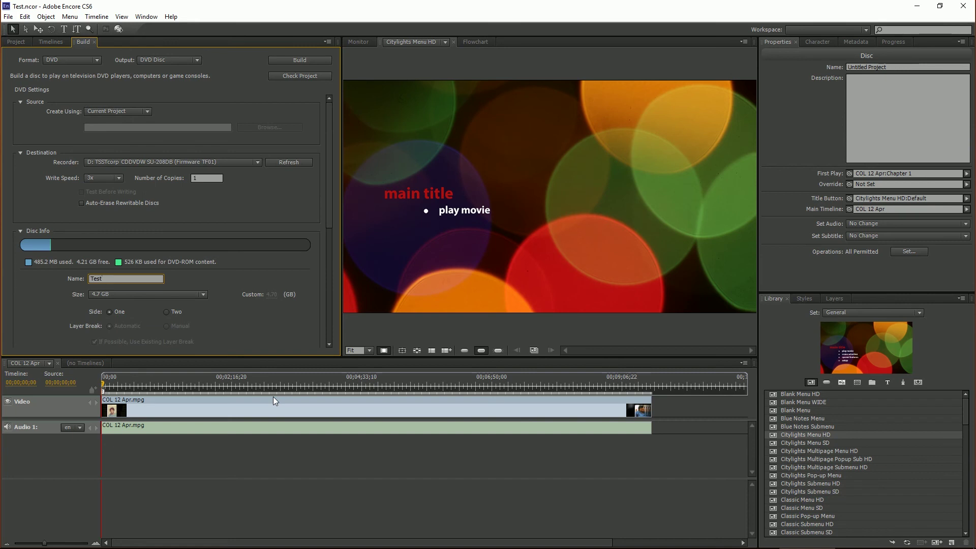
pyautogui.click(212, 177)
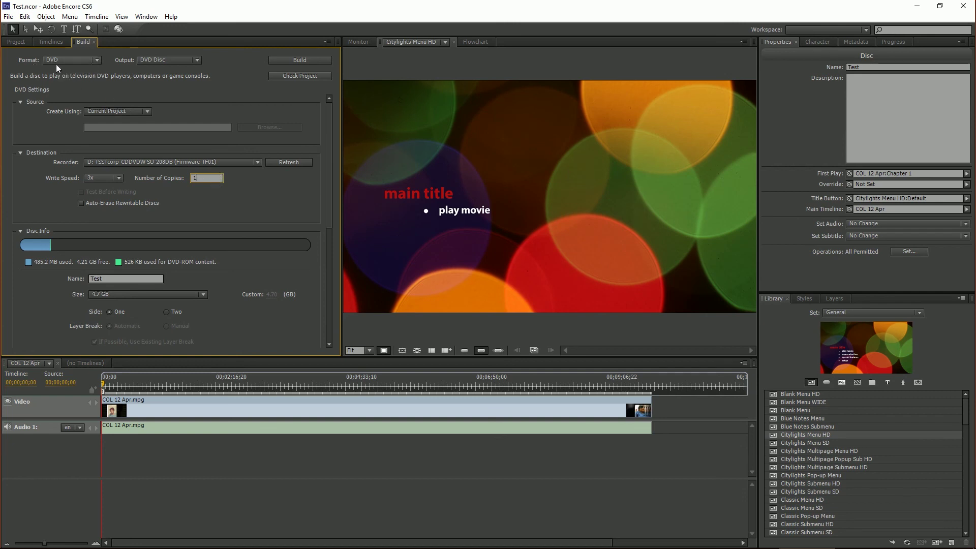
# Step: Keep the disc format as DVD and the output as DVD Disc
pyautogui.click(95, 60)
pyautogui.click(97, 62)
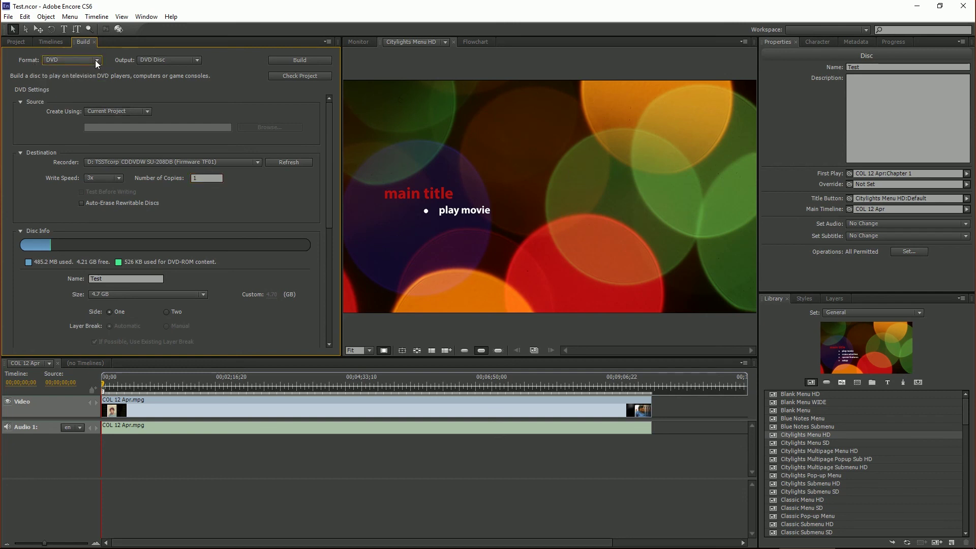
pyautogui.click(197, 60)
pyautogui.click(198, 61)
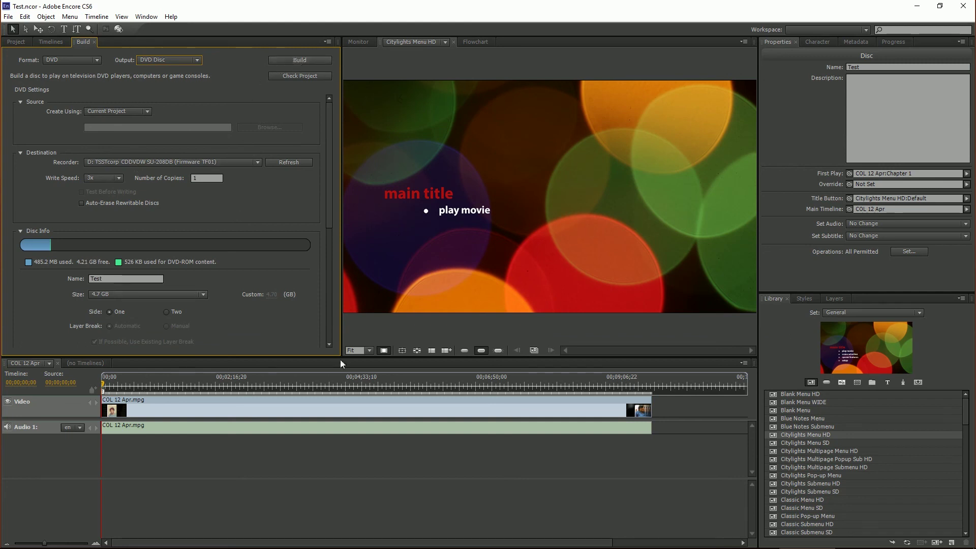
pyautogui.scroll(-8, 318, 298)
pyautogui.scroll(7, 312, 302)
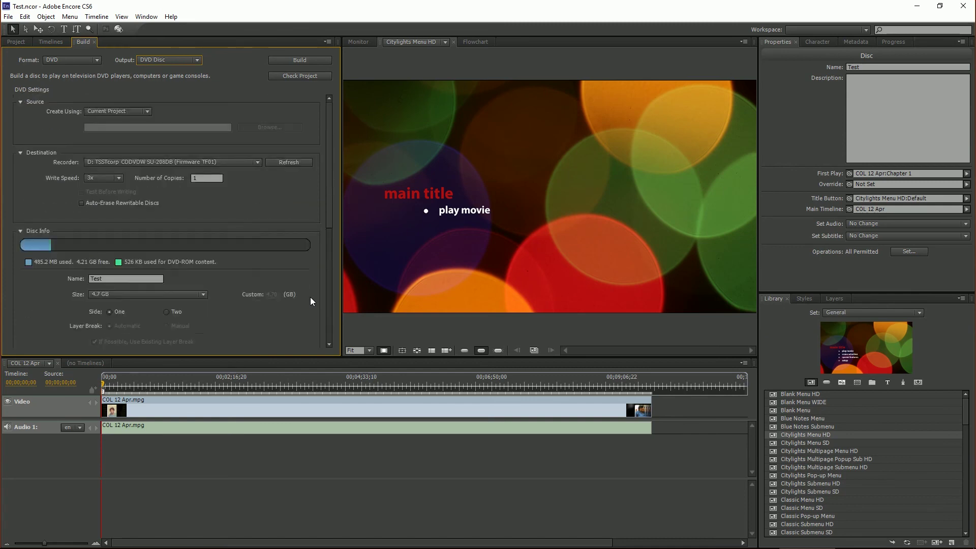